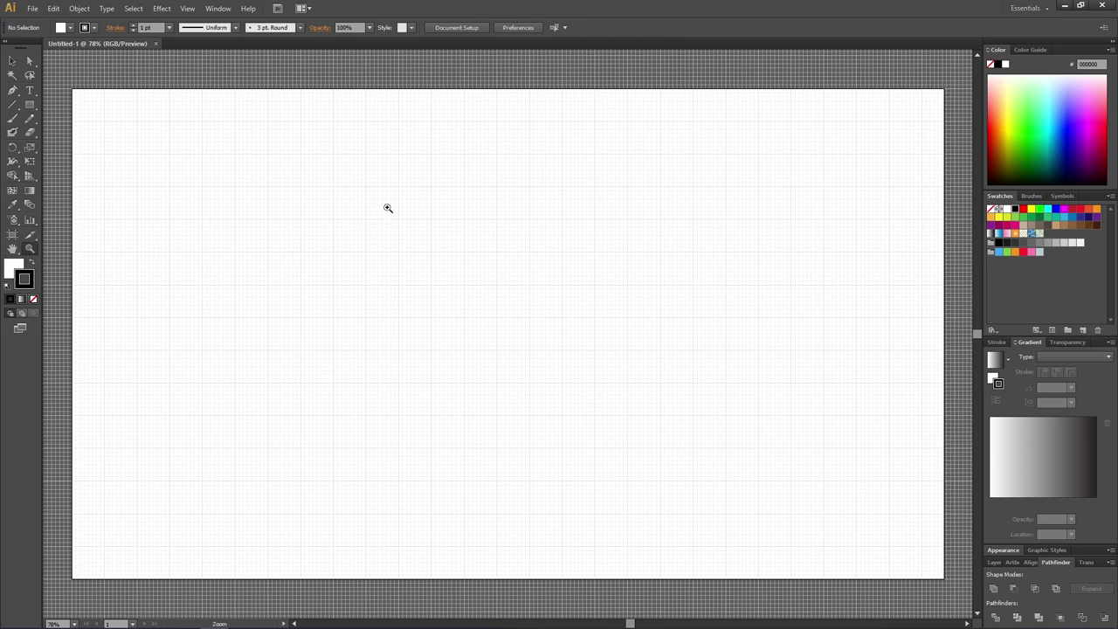
Draw a 72 by 216 px rectangle and two 144 px circles, one touching its top and right edges, one its bottom and left edges
{"action": "left_click", "coordinate": [30, 104]}
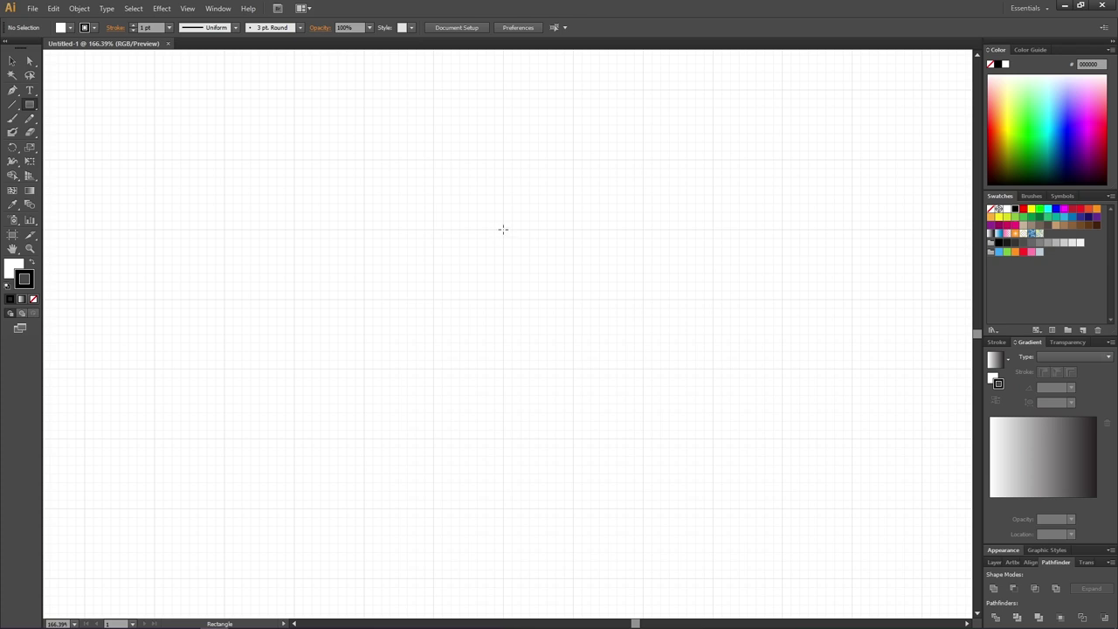
{"action": "left_click_drag", "start_coordinate": [503, 230], "coordinate": [572, 439]}
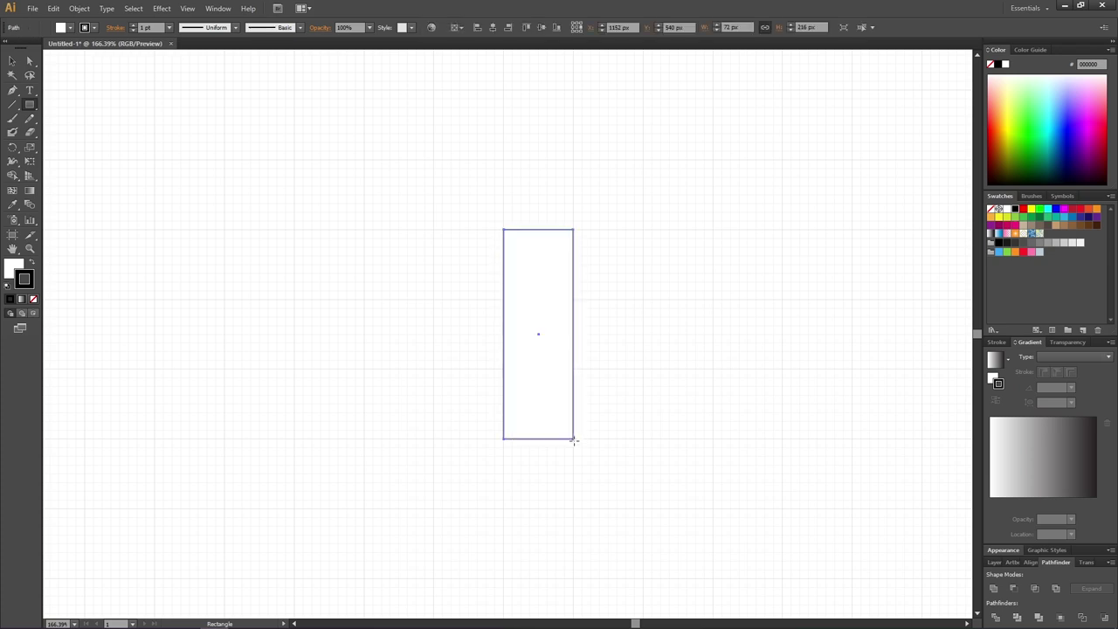
{"action": "left_click", "coordinate": [30, 105]}
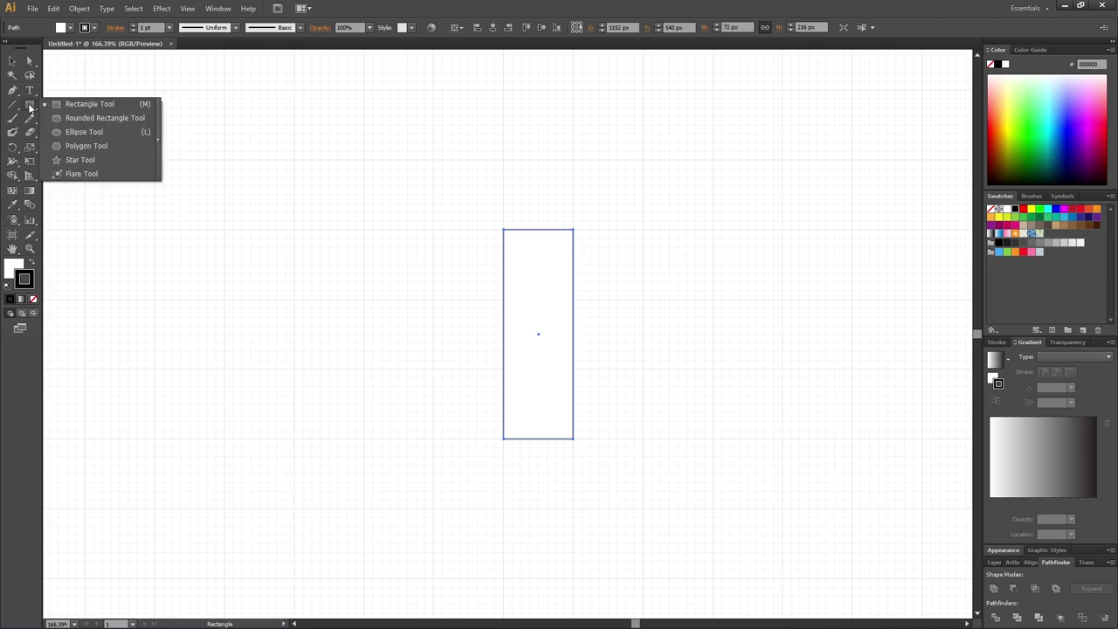
{"action": "left_click", "coordinate": [74, 133]}
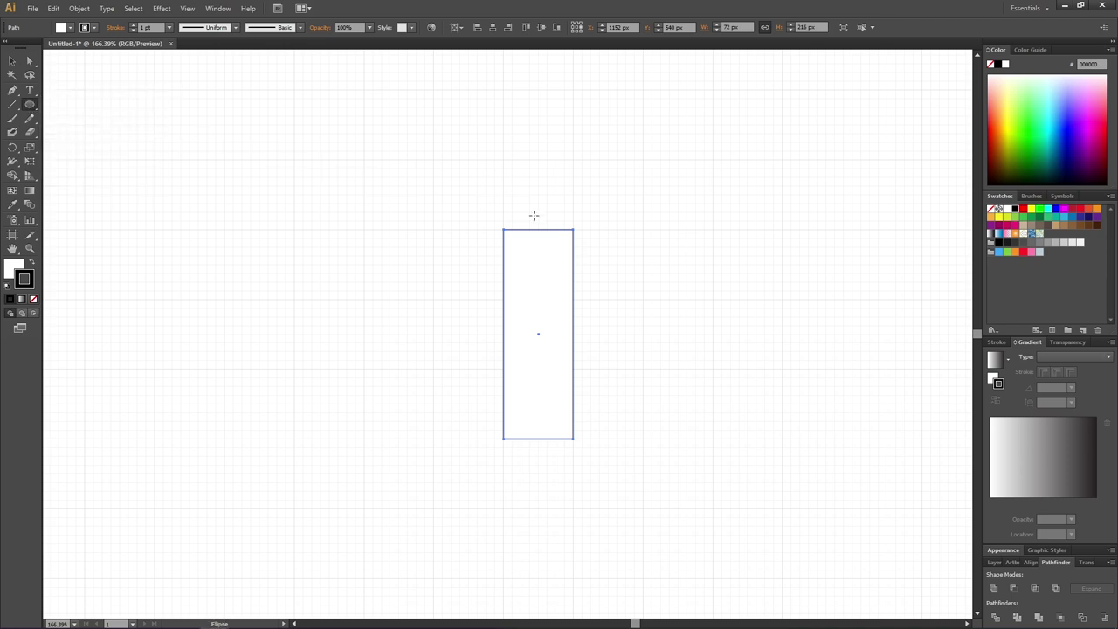
{"action": "mouse_move", "coordinate": [574, 230]}
{"action": "left_mouse_down"}
{"action": "mouse_move", "coordinate": [449, 326]}
{"action": "mouse_move", "coordinate": [432, 371]}
{"action": "left_mouse_up"}
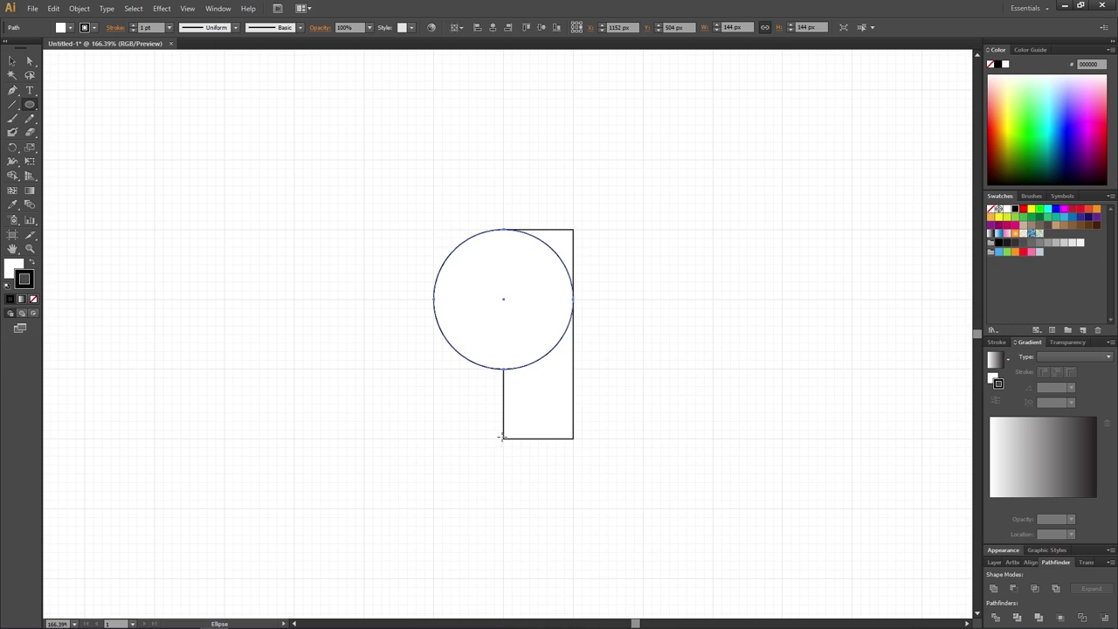
{"action": "left_click_drag", "start_coordinate": [503, 439], "coordinate": [639, 301]}
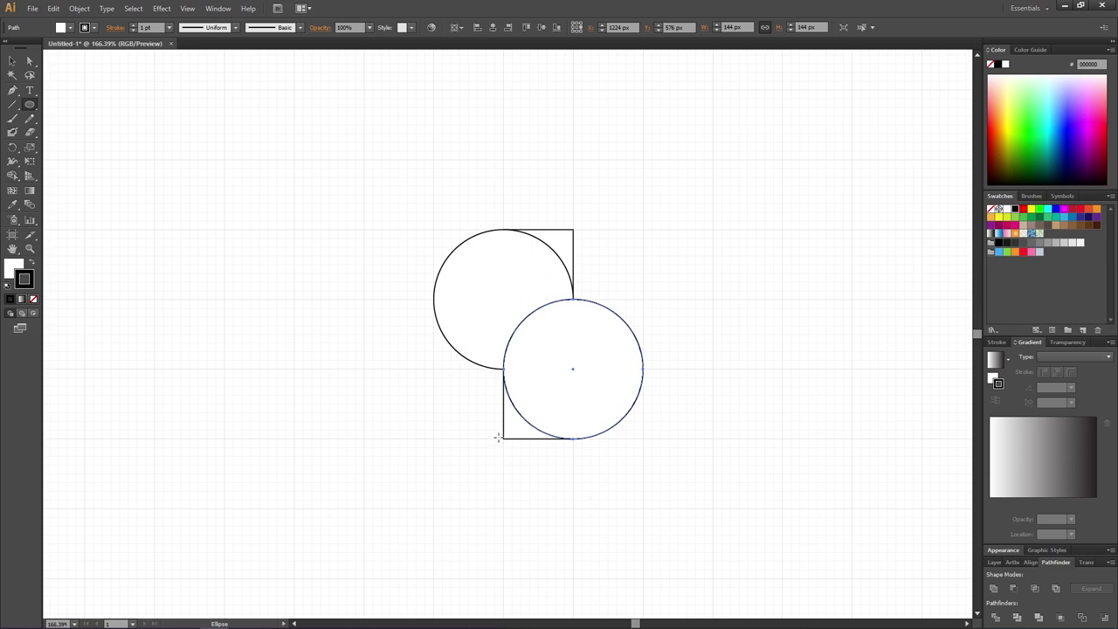
Select all three shapes and cut off the rectangle's top-right and bottom-left corners outside the circles with Shape Builder
{"action": "left_click", "coordinate": [12, 62]}
{"action": "left_click_drag", "start_coordinate": [412, 202], "coordinate": [690, 427]}
{"action": "left_click", "coordinate": [12, 176]}
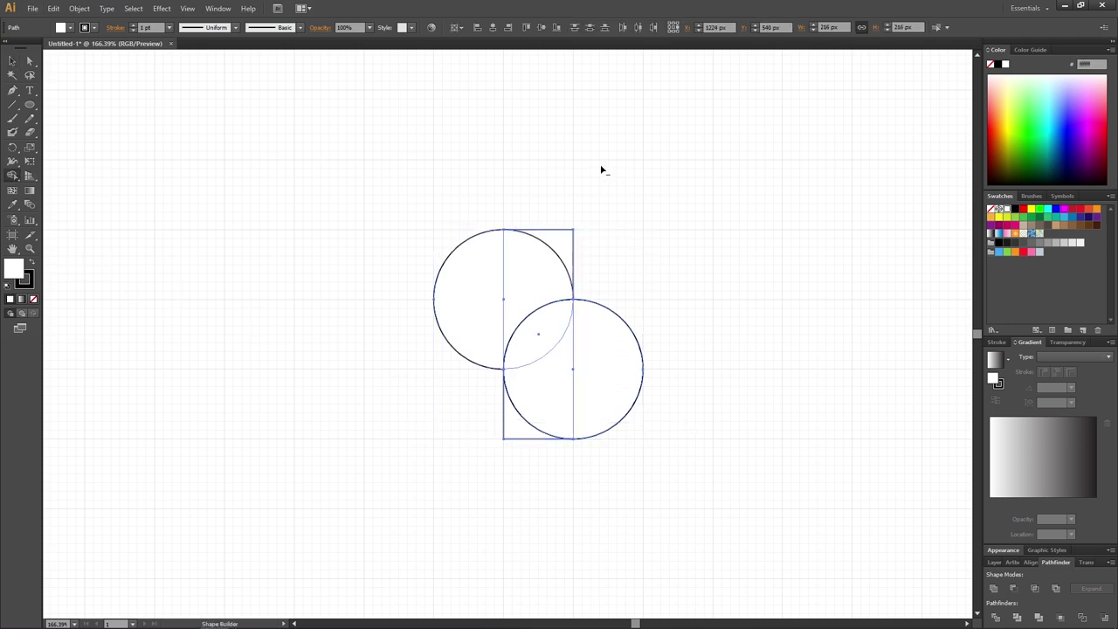
{"action": "left_click_drag", "start_coordinate": [574, 207], "coordinate": [562, 248]}
{"action": "left_click_drag", "start_coordinate": [505, 467], "coordinate": [512, 429]}
Delete both circles, keeping only the trimmed rectangle with its two rounded corners
{"action": "left_click", "coordinate": [12, 60]}
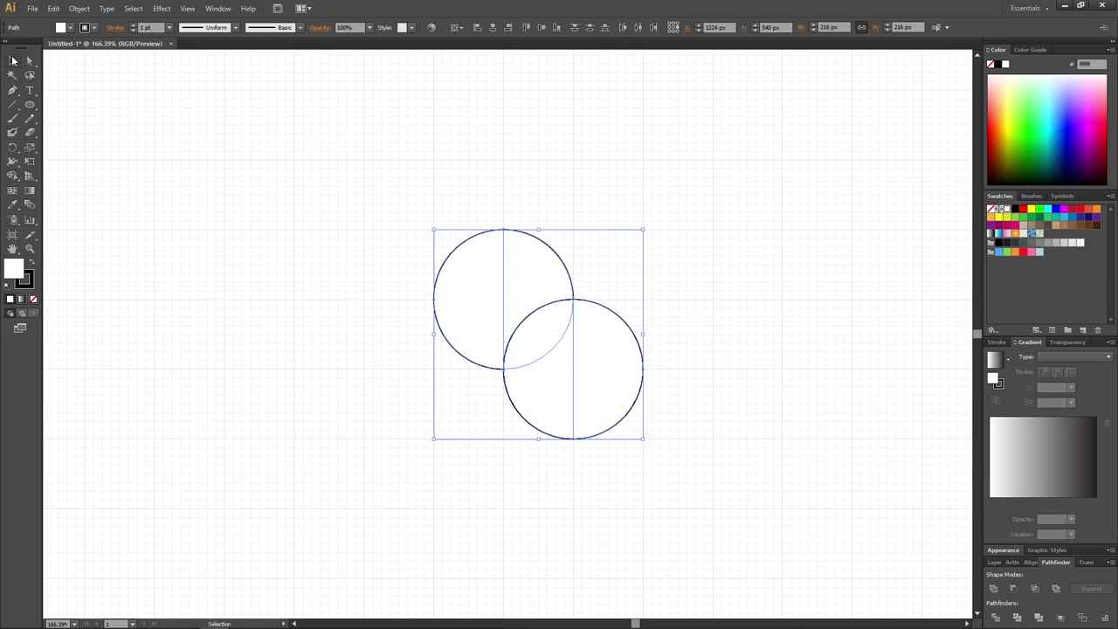
{"action": "left_click", "coordinate": [454, 404]}
{"action": "left_click", "coordinate": [465, 332]}
{"action": "key", "text": "Delete"}
{"action": "left_click", "coordinate": [538, 394]}
{"action": "key", "text": "Delete"}
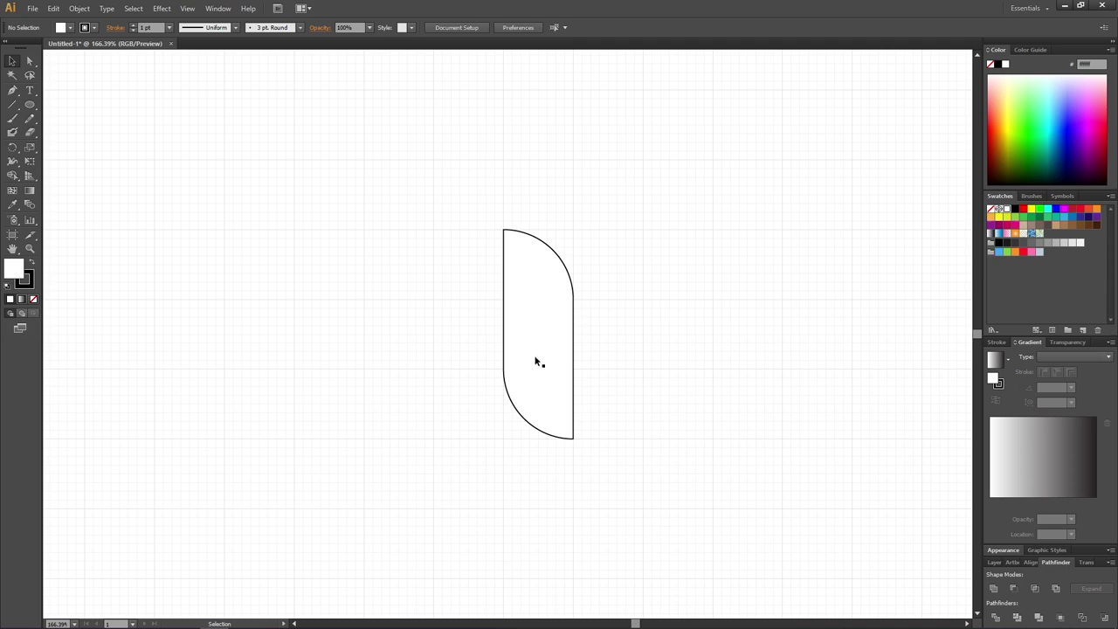
Give the rounded shape a 10 pt brown stroke (754c24) and a light tan fill
{"action": "left_click", "coordinate": [538, 362]}
{"action": "left_click", "coordinate": [168, 27]}
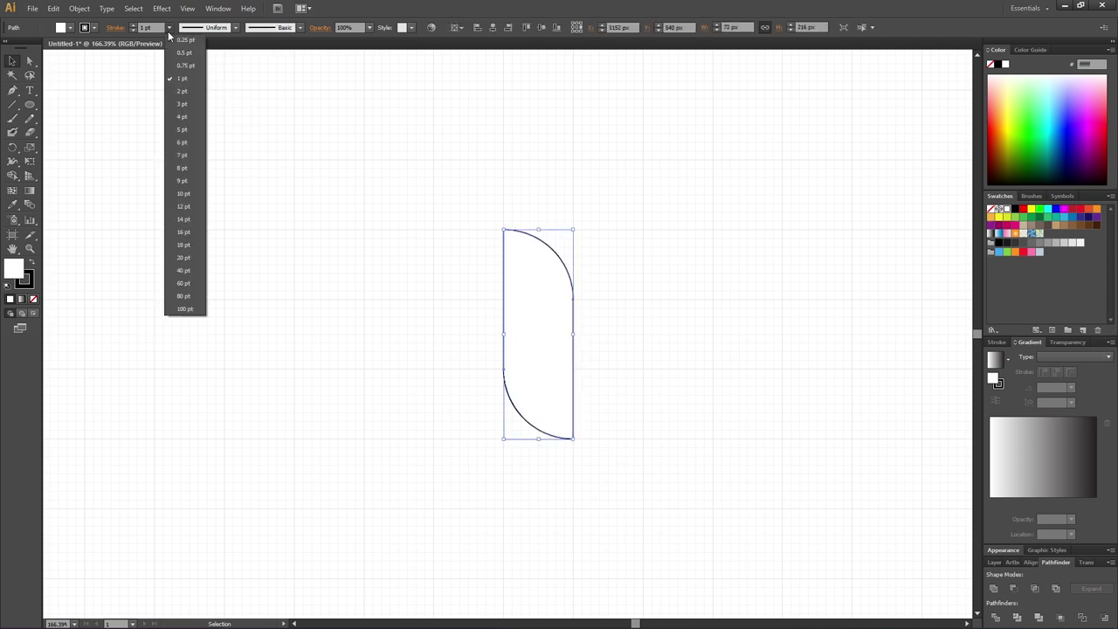
{"action": "left_click", "coordinate": [184, 194]}
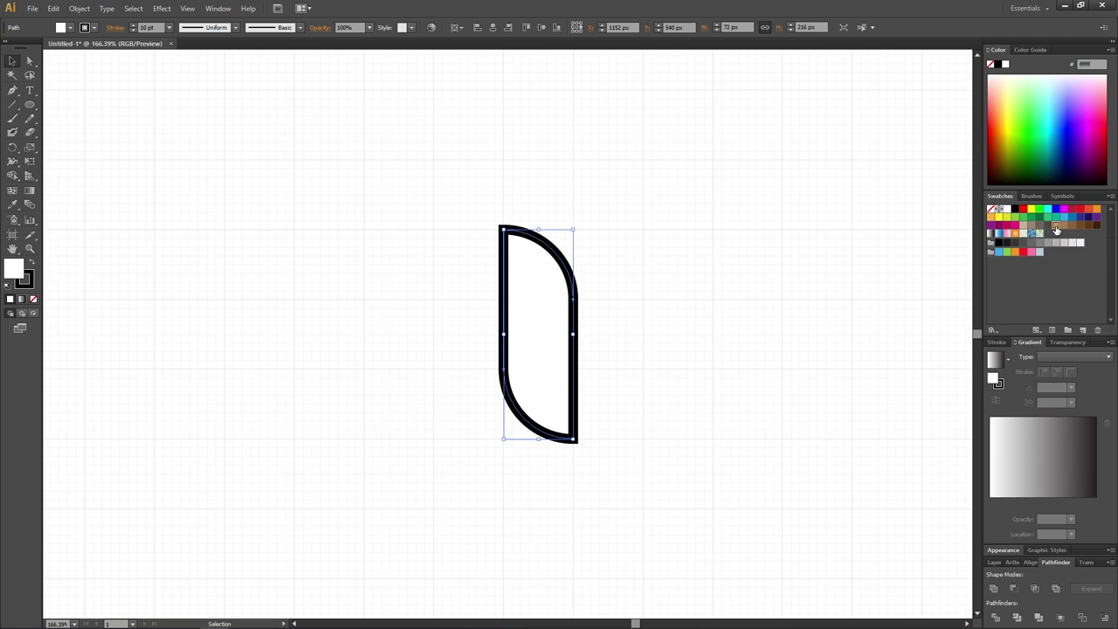
{"action": "left_click", "coordinate": [1056, 229]}
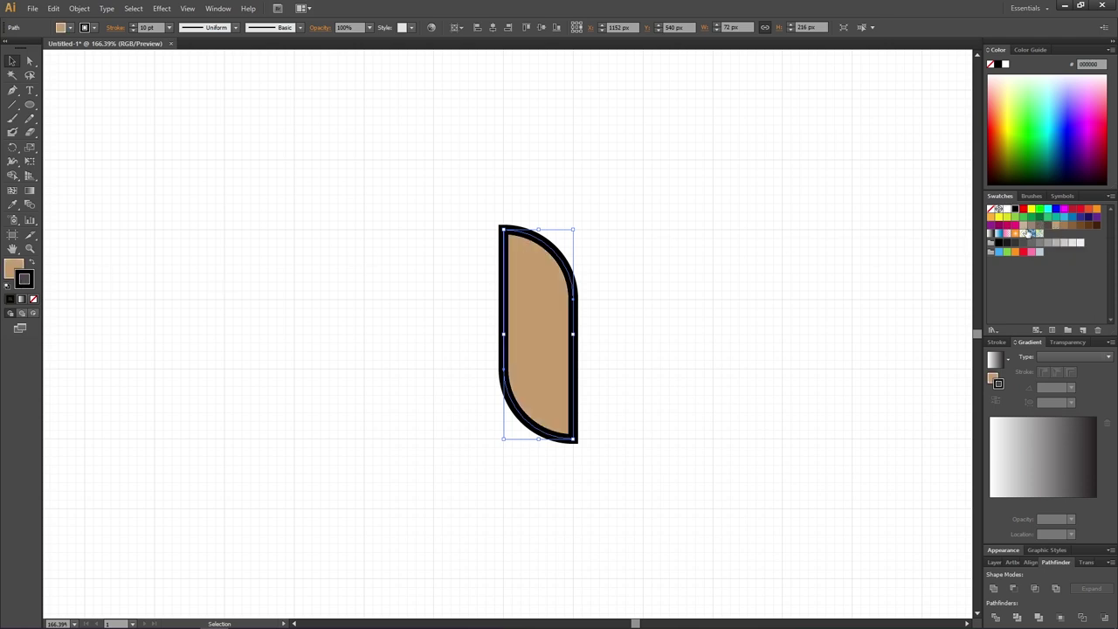
{"action": "left_click", "coordinate": [1079, 226]}
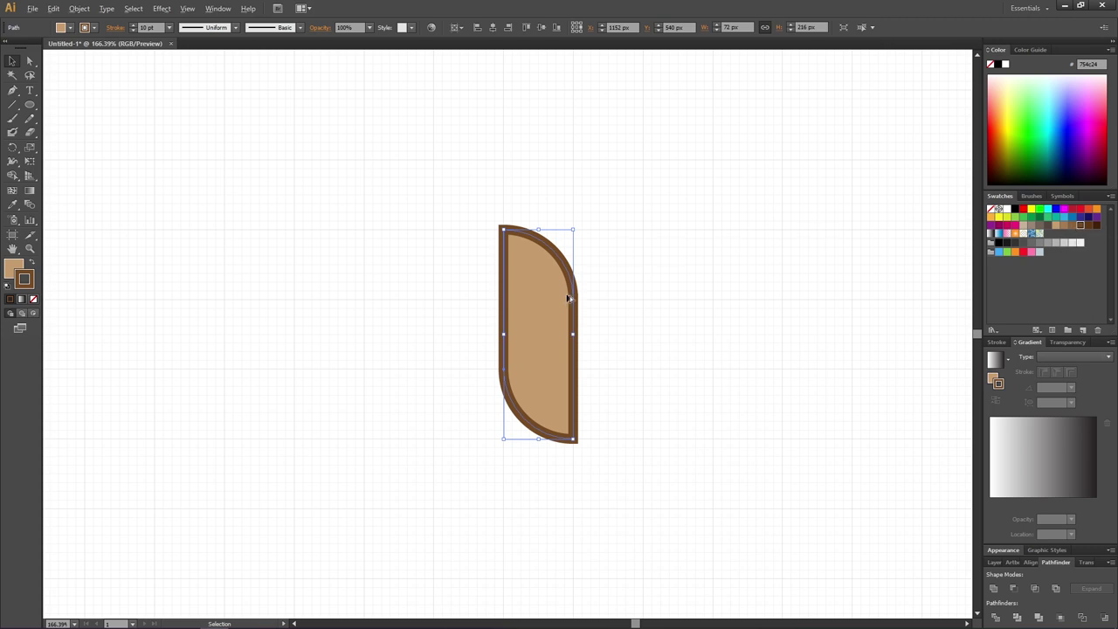
Duplicate the rounded shape 72 px to the left and 72 px up so the copy's side meets the original
{"action": "left_click_drag", "start_coordinate": [545, 325], "coordinate": [470, 257]}
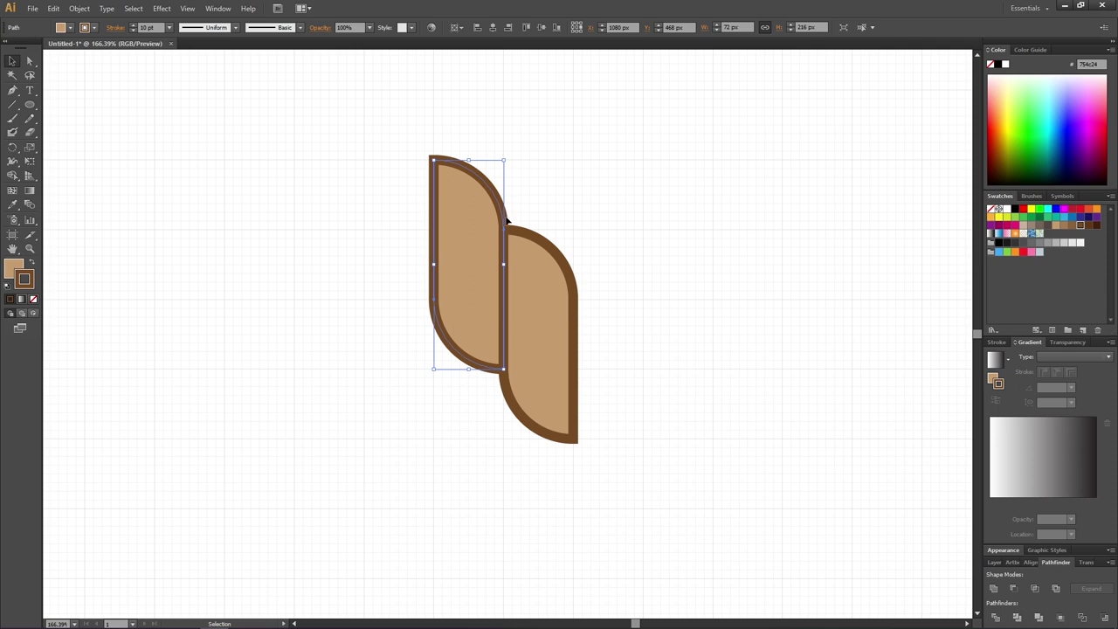
Turn off Snap to Grid and hide the grid
{"action": "left_click", "coordinate": [188, 9]}
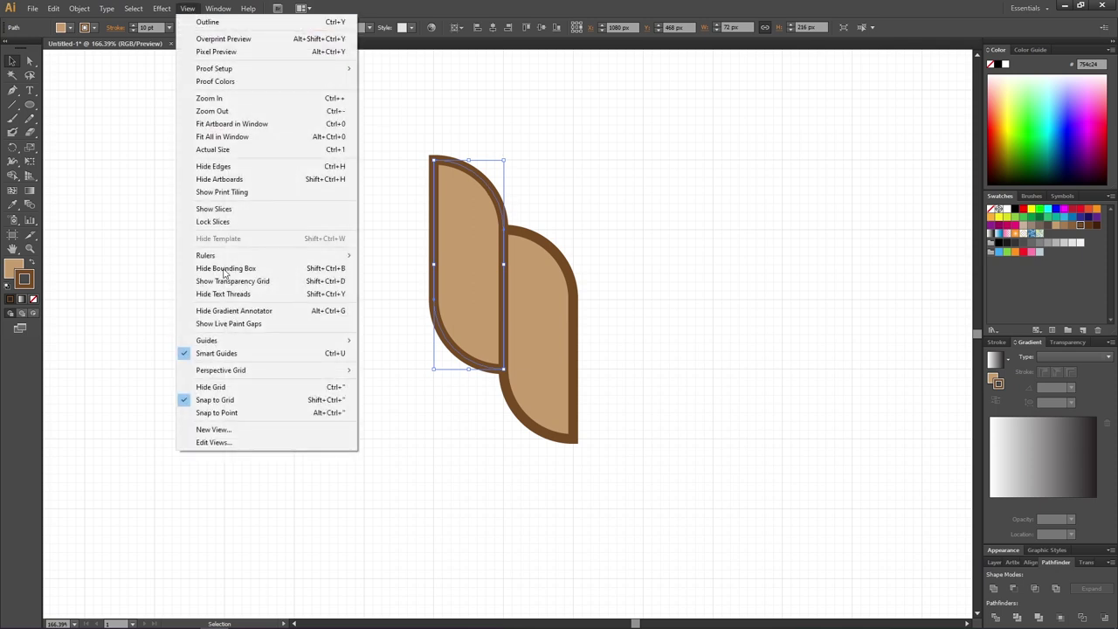
{"action": "left_click", "coordinate": [232, 403]}
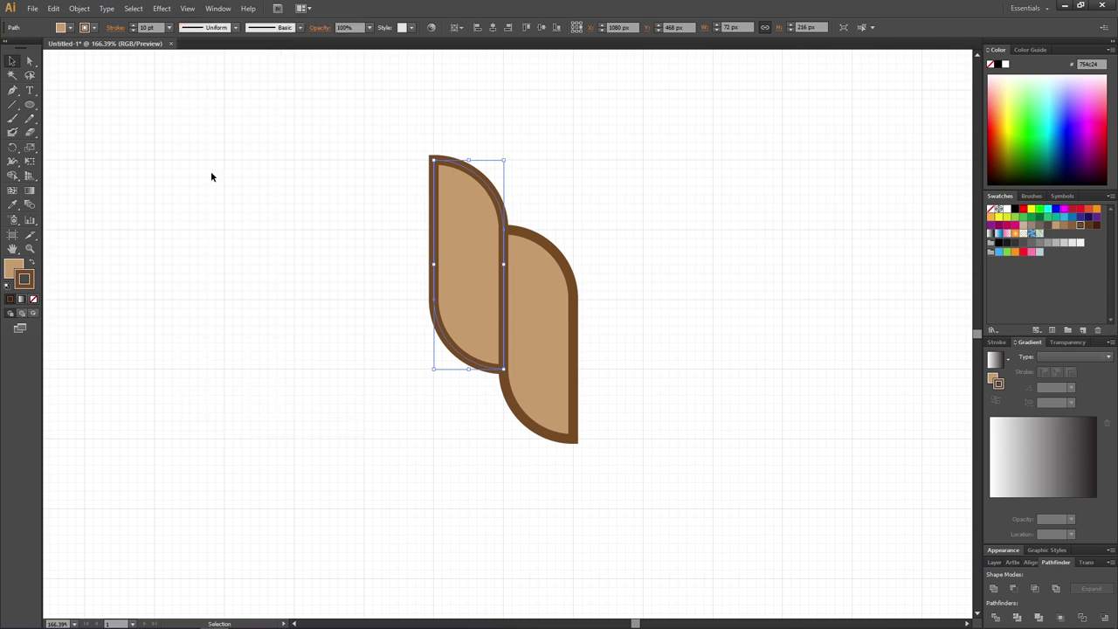
{"action": "left_click", "coordinate": [187, 9]}
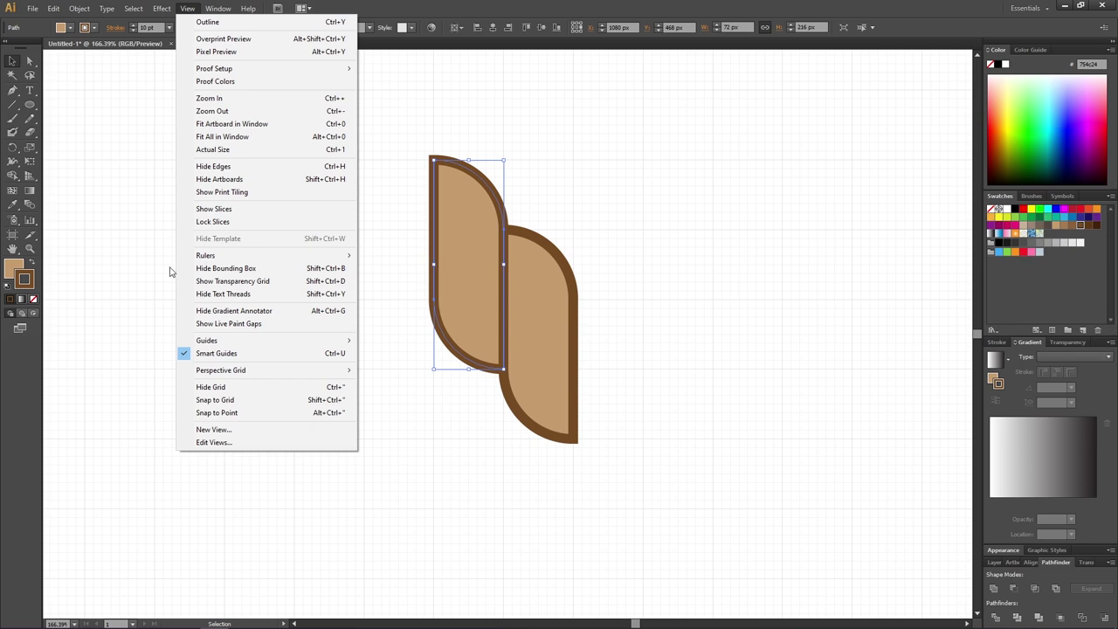
{"action": "left_click", "coordinate": [228, 387]}
Select both rounded shapes and rotate them together 45° counterclockwise
{"action": "left_click_drag", "start_coordinate": [352, 201], "coordinate": [646, 375]}
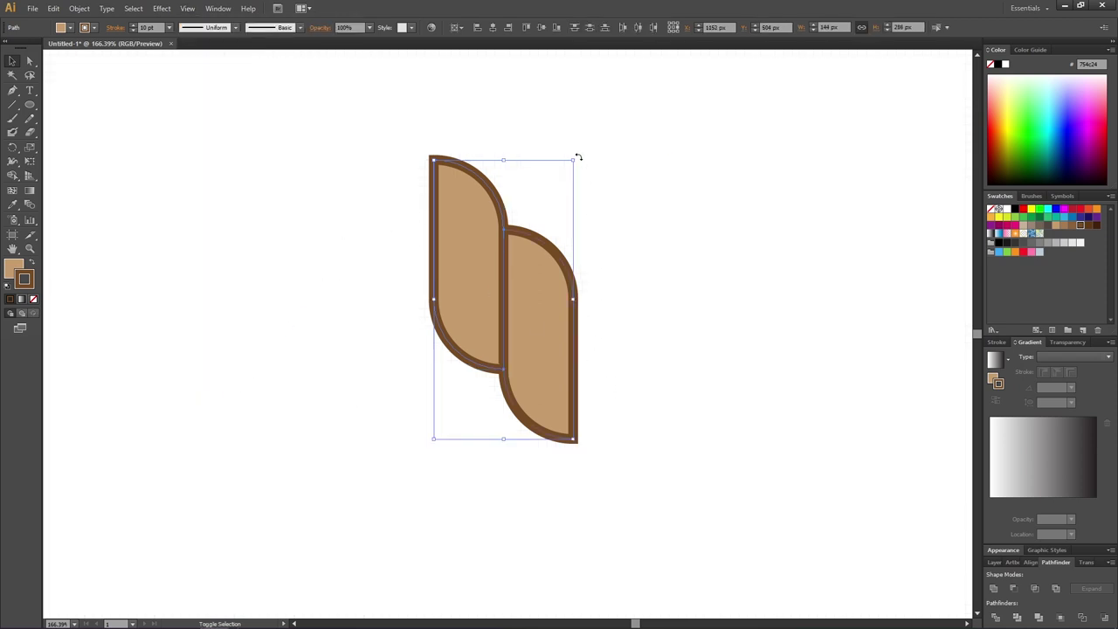
{"action": "key", "text": "ctrl+shift+b"}
{"action": "left_click_drag", "start_coordinate": [576, 154], "coordinate": [470, 140]}
Draw a square of about 102 px between the shapes' two meeting points and stretch it symmetrically to about 197 px tall
{"action": "left_click", "coordinate": [31, 104]}
{"action": "left_click", "coordinate": [62, 107]}
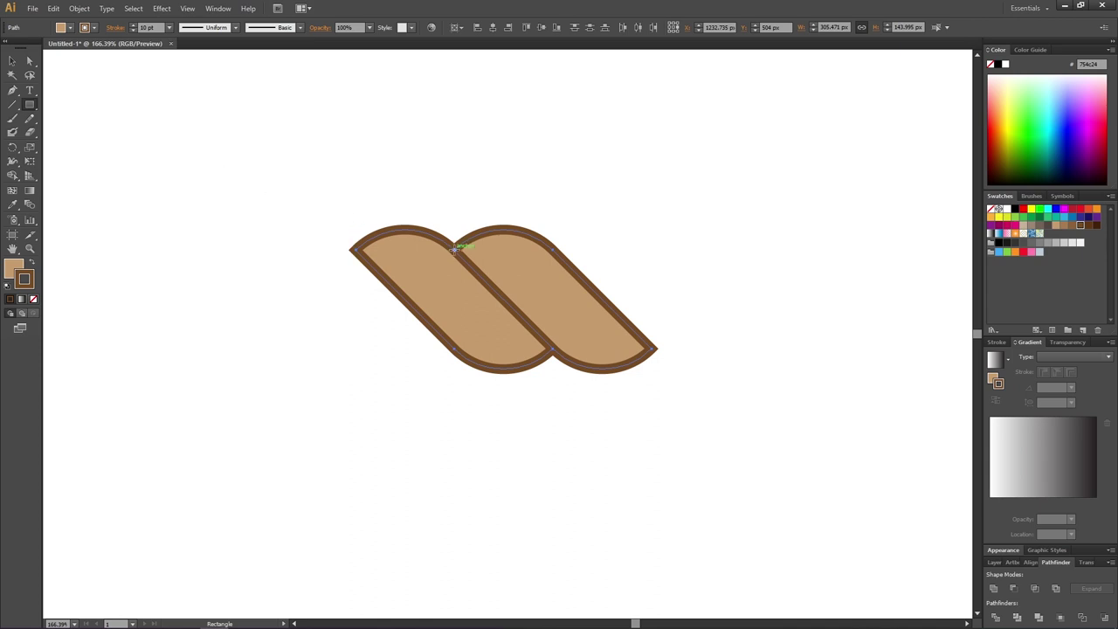
{"action": "left_click_drag", "start_coordinate": [453, 249], "coordinate": [552, 348]}
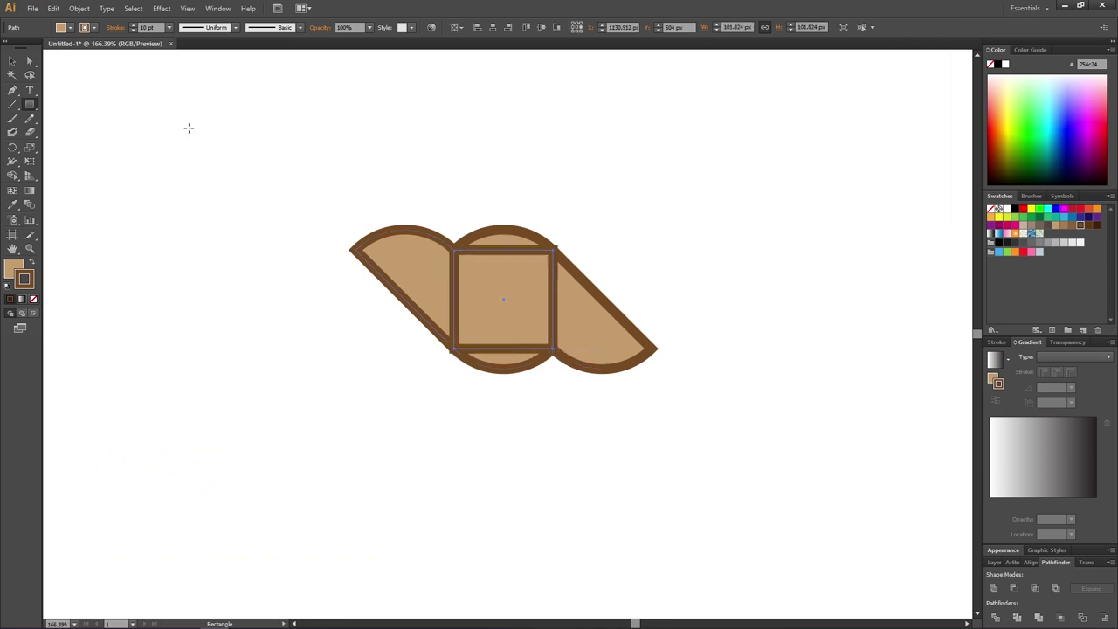
{"action": "left_click", "coordinate": [12, 60]}
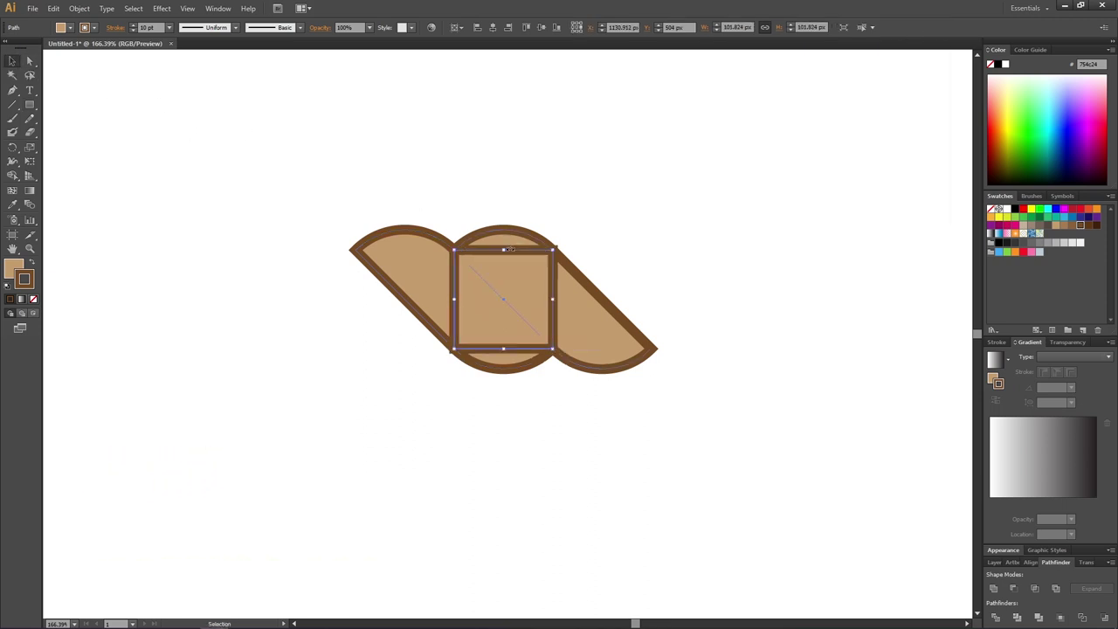
{"action": "left_click_drag", "start_coordinate": [503, 250], "coordinate": [502, 205]}
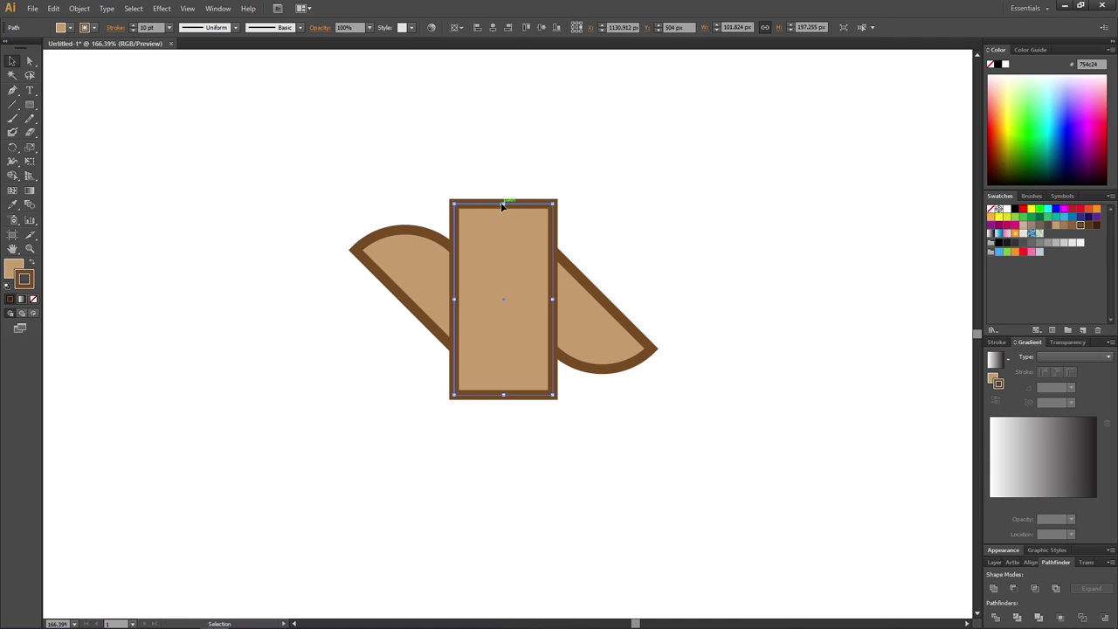
Send the tall rectangle behind the rope shapes and remove its stroke and fill
{"action": "right_click", "coordinate": [500, 202]}
{"action": "mouse_move", "coordinate": [575, 374]}
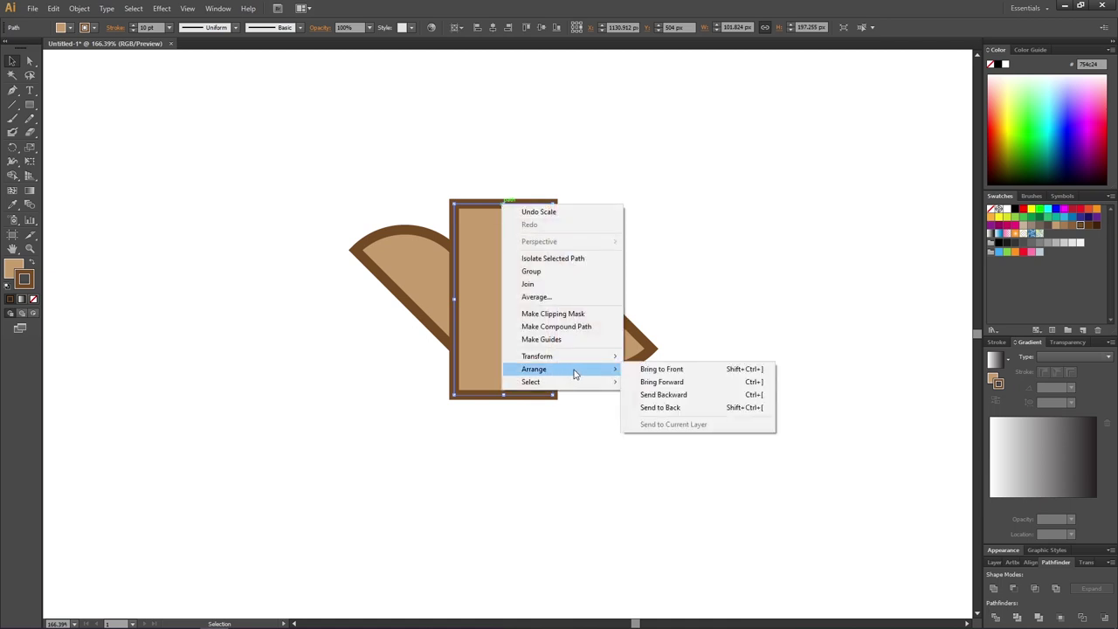
{"action": "left_click", "coordinate": [671, 408]}
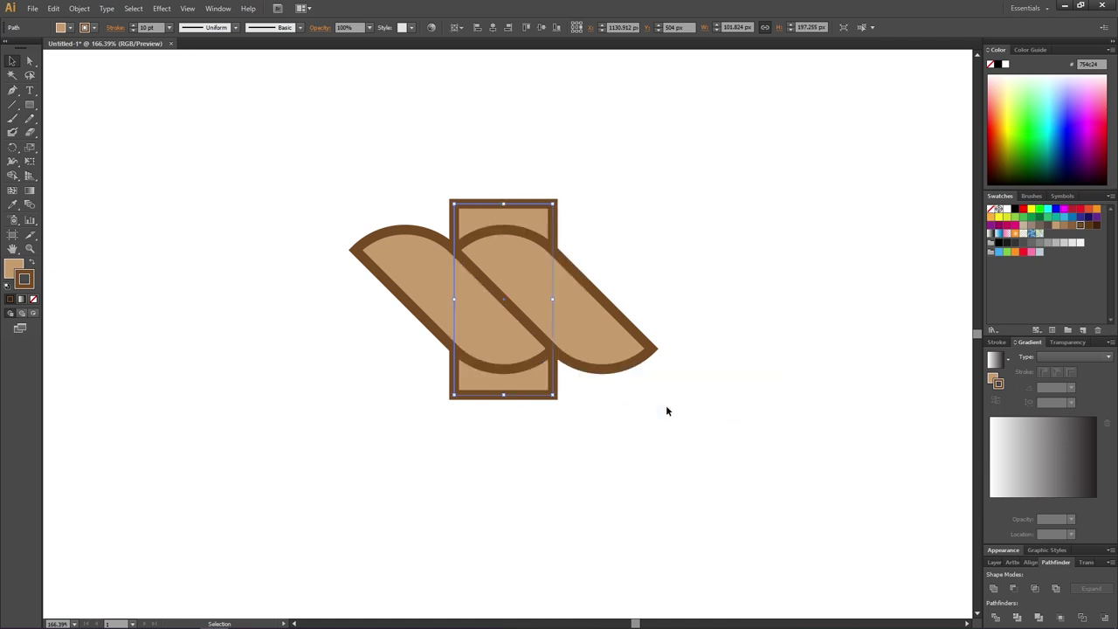
{"action": "left_click", "coordinate": [34, 299]}
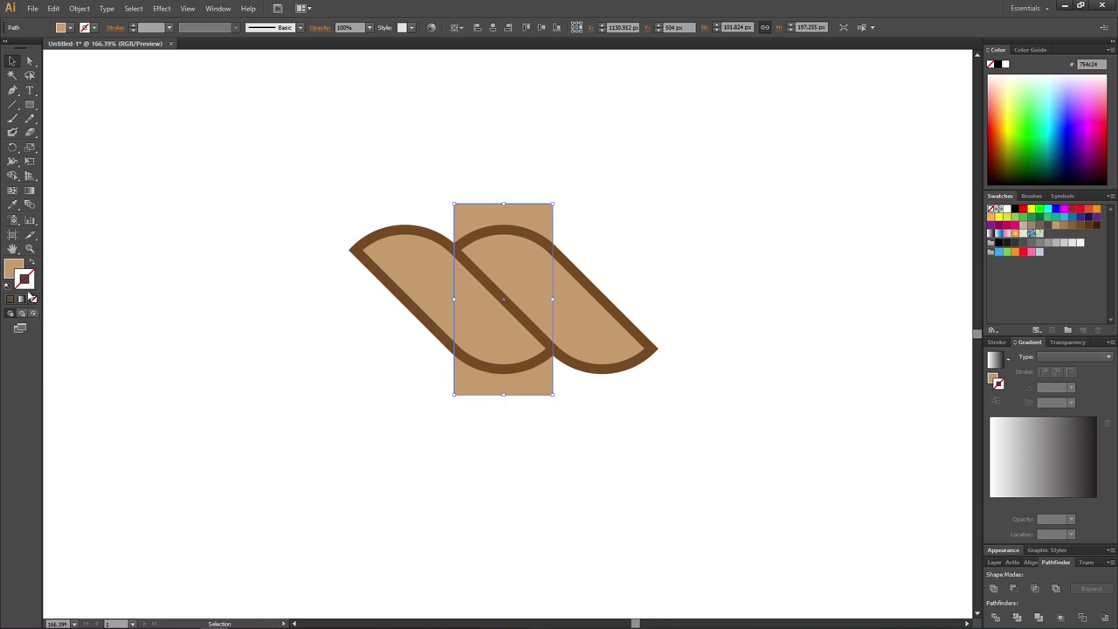
{"action": "left_click", "coordinate": [13, 267]}
{"action": "left_click", "coordinate": [34, 301]}
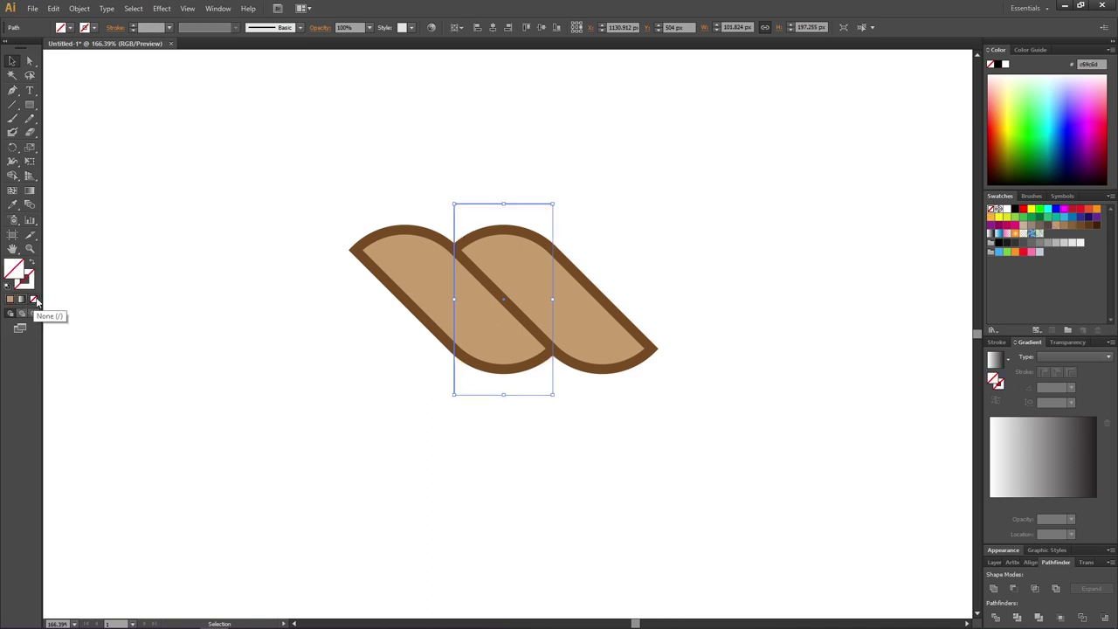
Expand the fill and stroke of both rope shapes and the invisible rectangle
{"action": "left_click_drag", "start_coordinate": [308, 167], "coordinate": [715, 396]}
{"action": "left_click", "coordinate": [79, 8]}
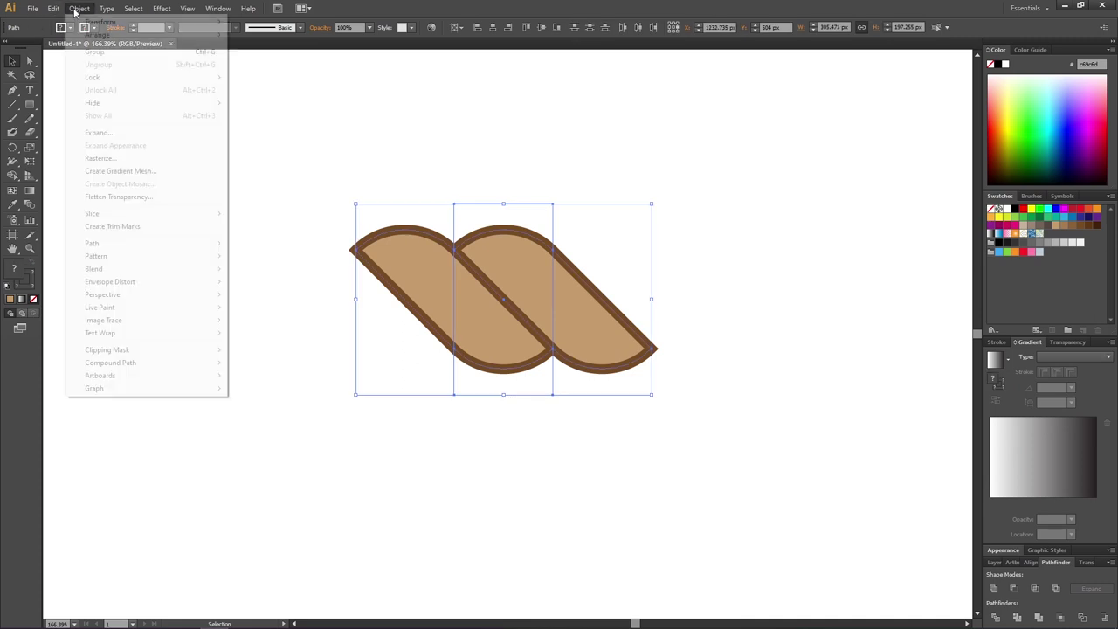
{"action": "left_click", "coordinate": [100, 136]}
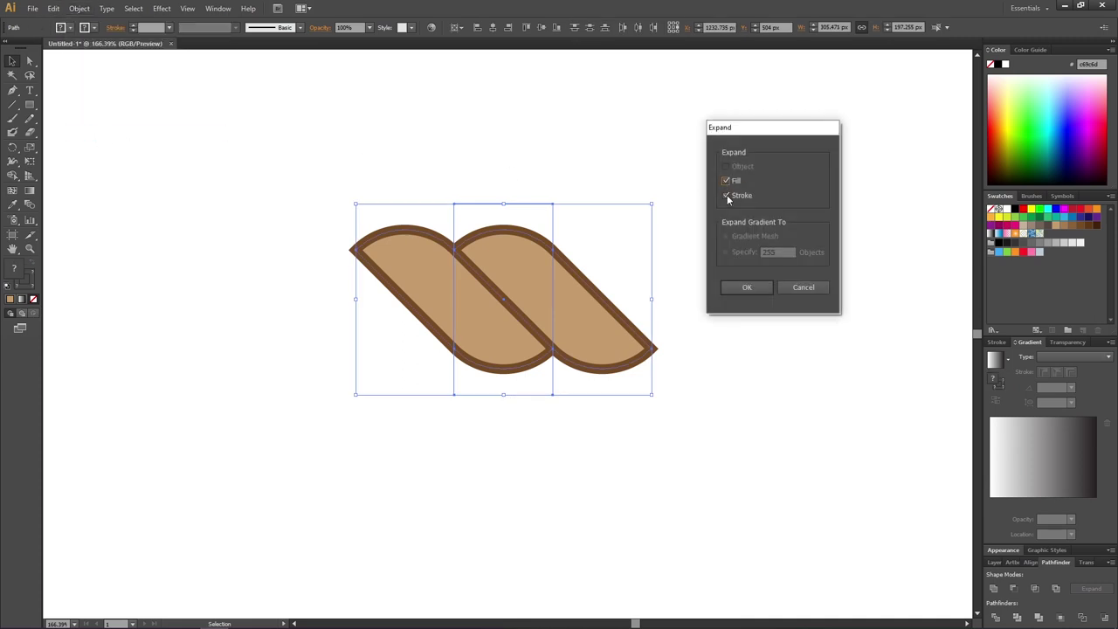
{"action": "left_click", "coordinate": [747, 288]}
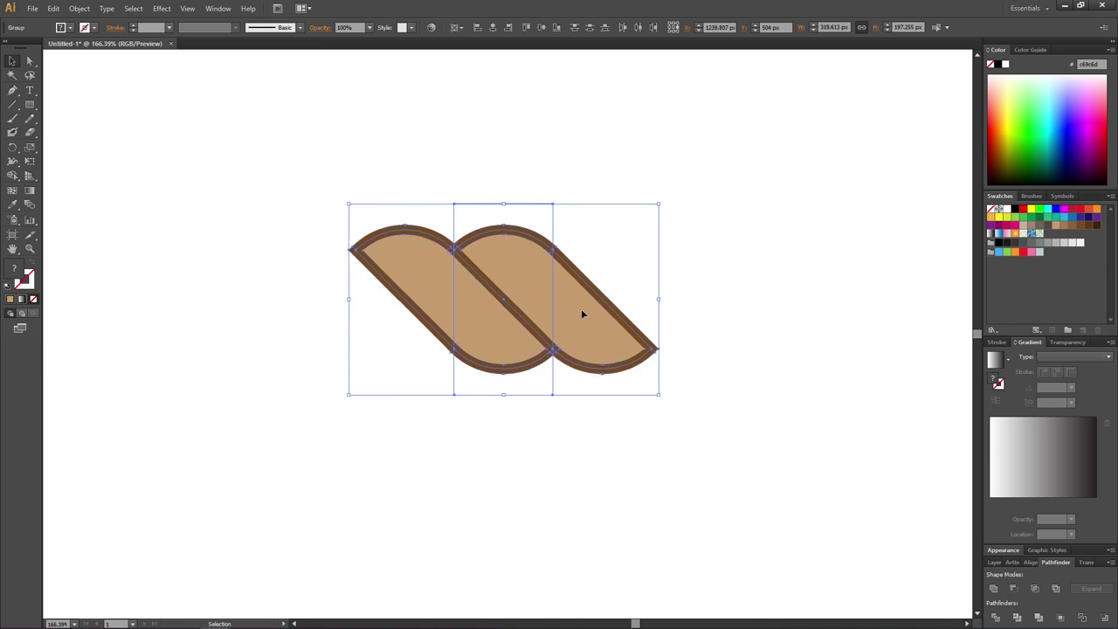
Duplicate the expanded artwork straight down twice at equal spacing to make three sets
{"action": "left_click_drag", "start_coordinate": [739, 294], "coordinate": [718, 167]}
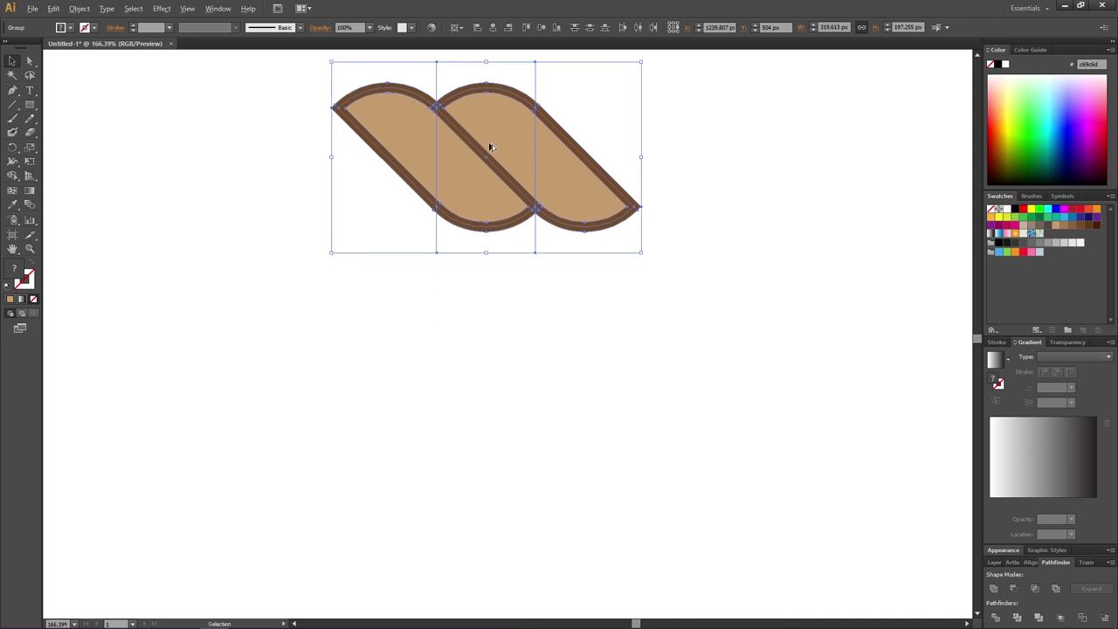
{"action": "left_click_drag", "start_coordinate": [498, 124], "coordinate": [511, 322]}
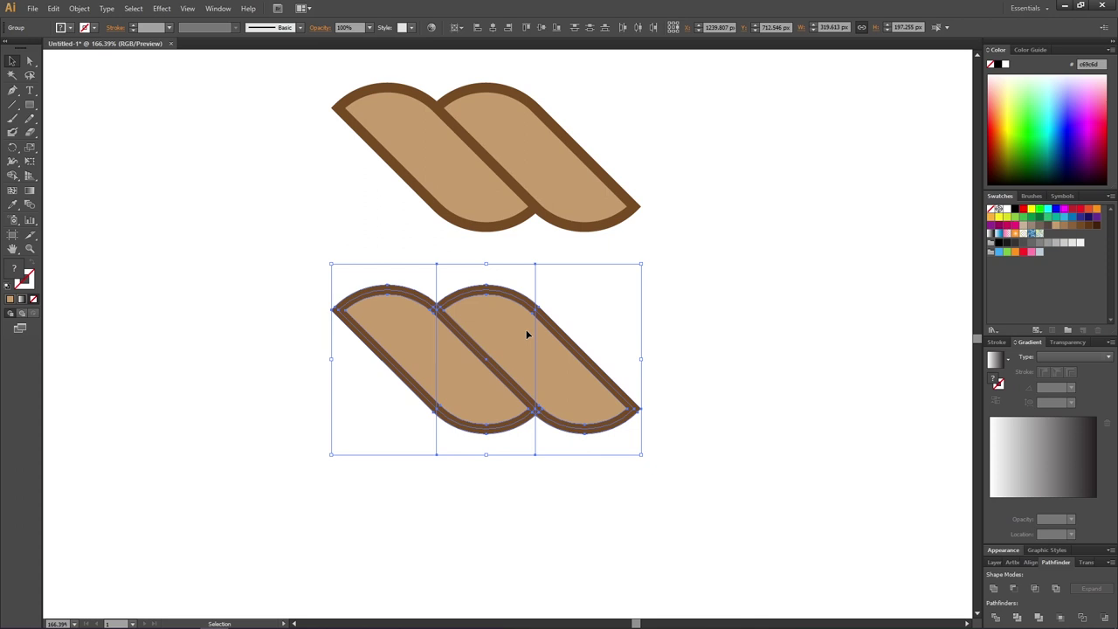
{"action": "key", "text": "ctrl+d"}
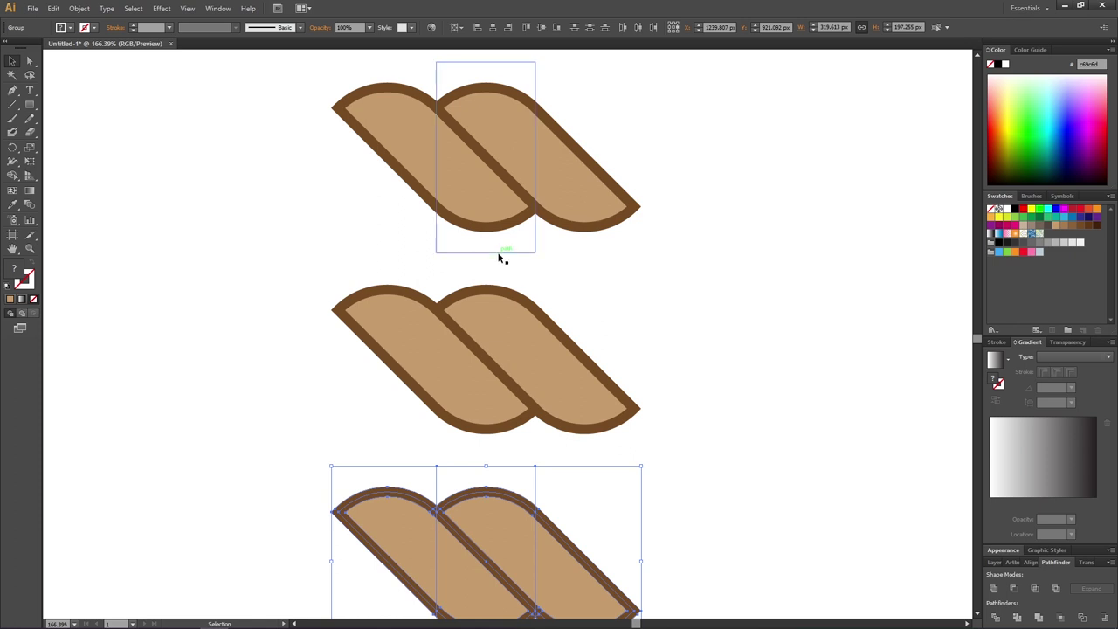
Use Shape Builder to remove every part of the top rope set that extends beyond the rectangle's right edge
{"action": "left_click", "coordinate": [29, 248]}
{"action": "left_click_drag", "start_coordinate": [289, 62], "coordinate": [733, 274]}
{"action": "left_click", "coordinate": [12, 60]}
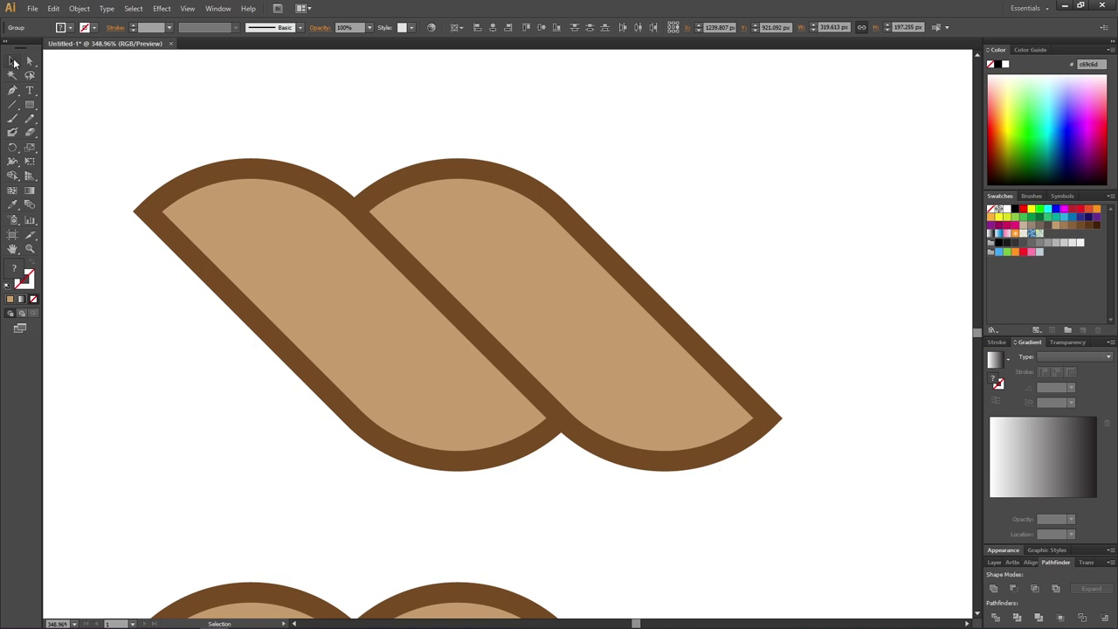
{"action": "left_click", "coordinate": [162, 104]}
{"action": "scroll", "coordinate": [162, 104], "scroll_direction": "left", "scroll_amount": 1}
{"action": "left_click_drag", "start_coordinate": [125, 99], "coordinate": [876, 456]}
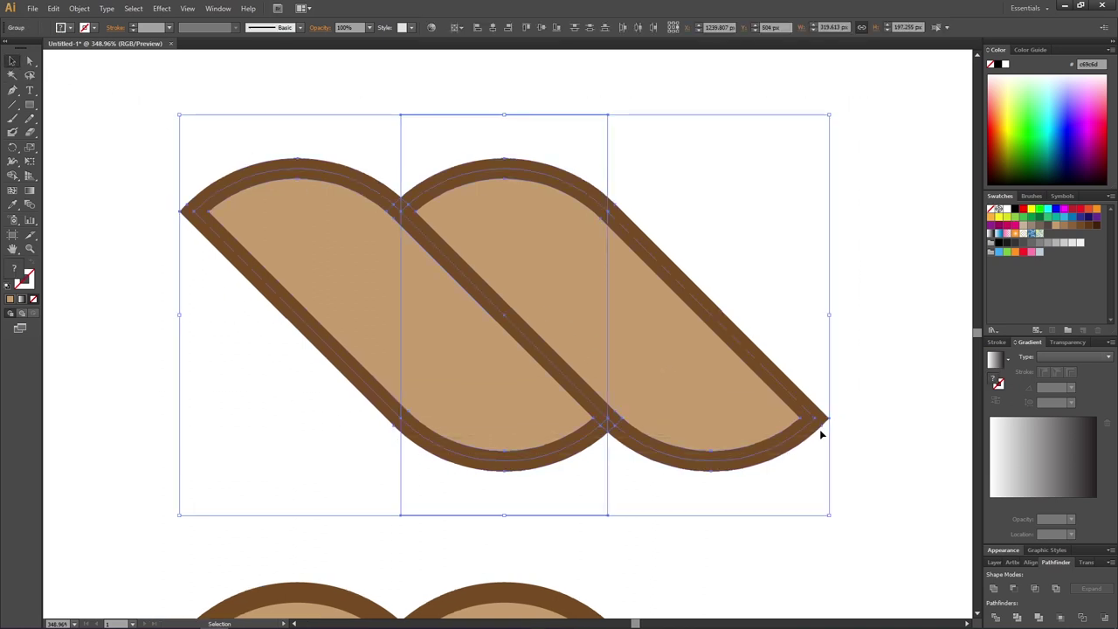
{"action": "left_click", "coordinate": [12, 174]}
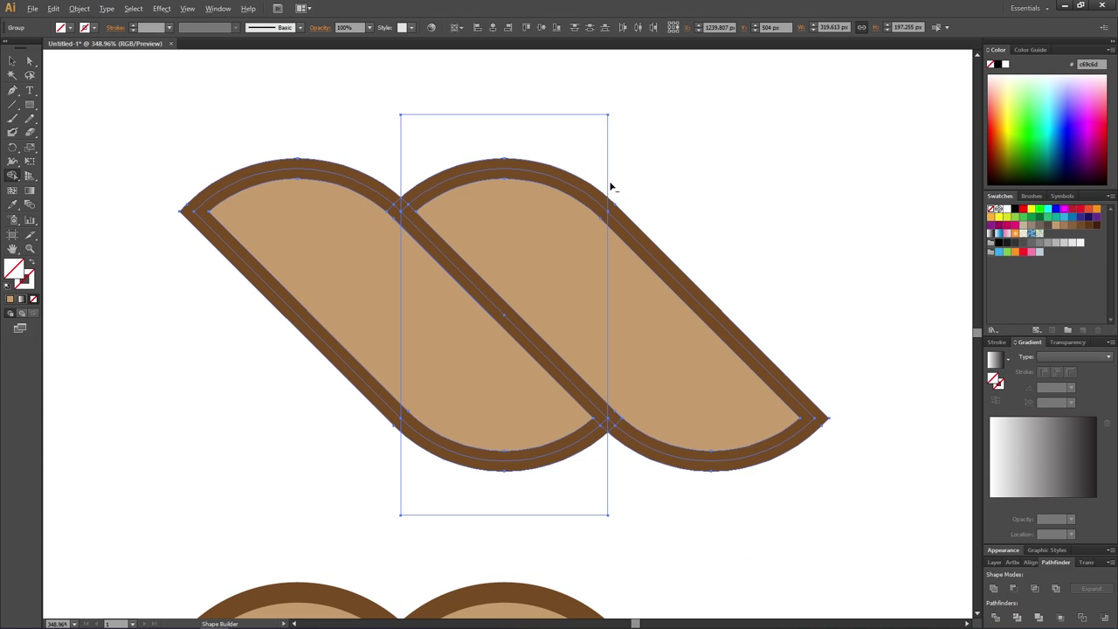
{"action": "mouse_move", "coordinate": [612, 186]}
{"action": "left_mouse_down"}
{"action": "mouse_move", "coordinate": [605, 330]}
{"action": "mouse_move", "coordinate": [614, 453]}
{"action": "left_mouse_up"}
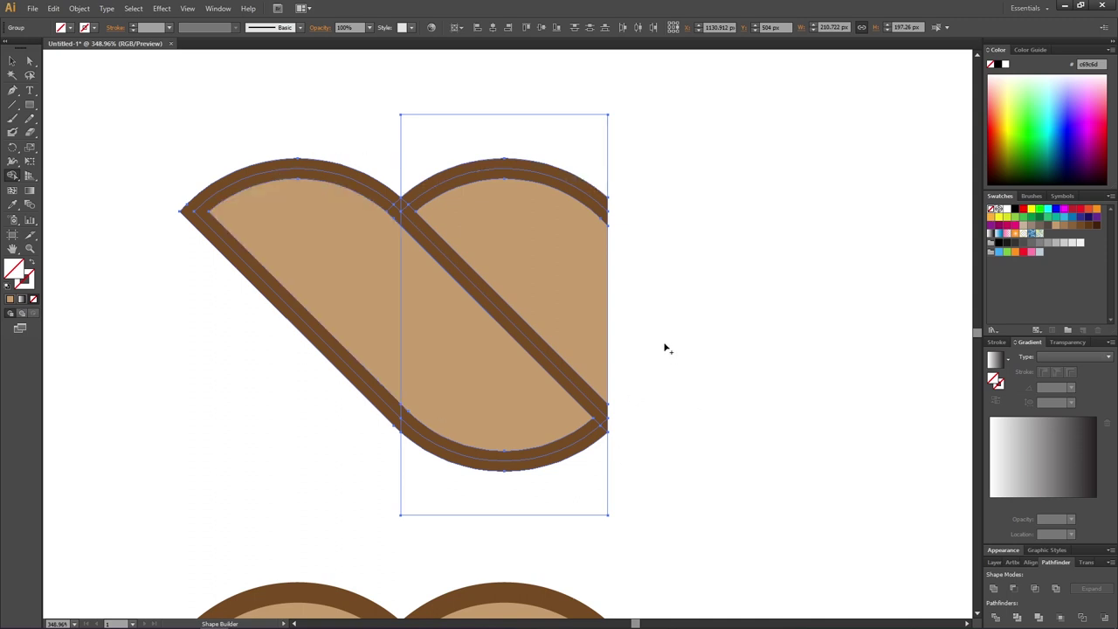
Remove the parts of the middle rope set outside both sides of its rectangle with Shape Builder
{"action": "left_click_drag", "start_coordinate": [537, 484], "coordinate": [611, 232]}
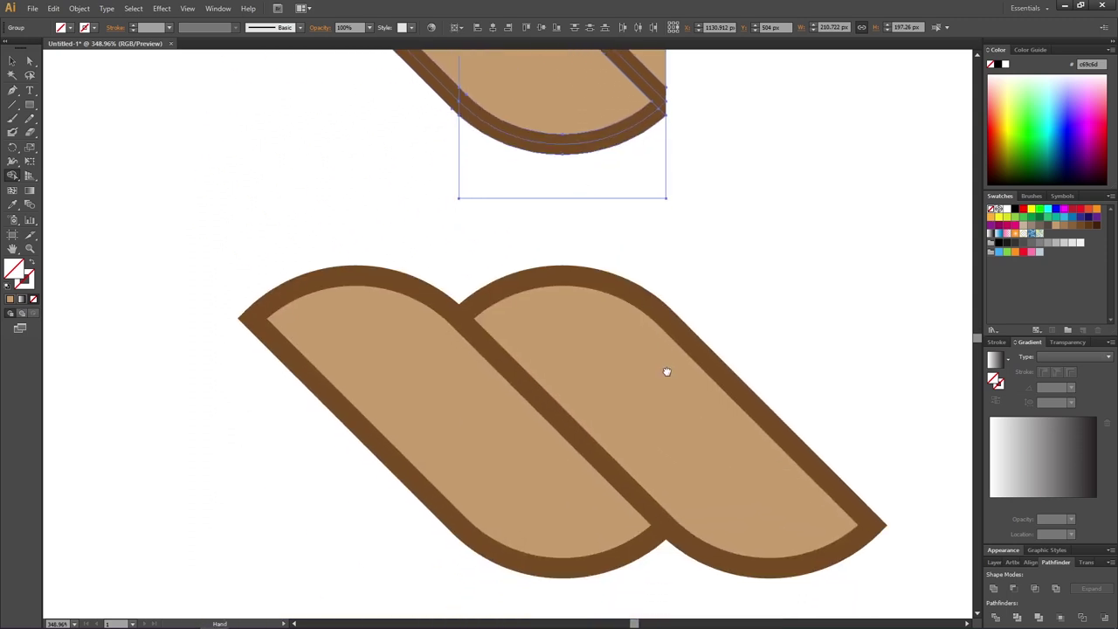
{"action": "left_click_drag", "start_coordinate": [666, 369], "coordinate": [640, 284]}
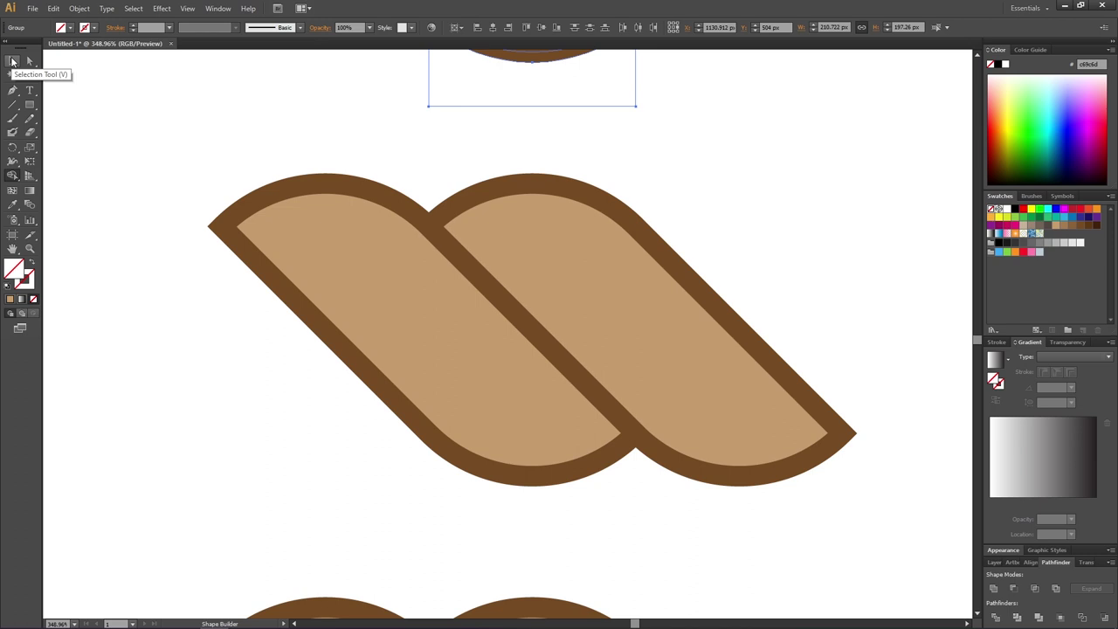
{"action": "left_click", "coordinate": [13, 61]}
{"action": "left_click_drag", "start_coordinate": [106, 171], "coordinate": [918, 450]}
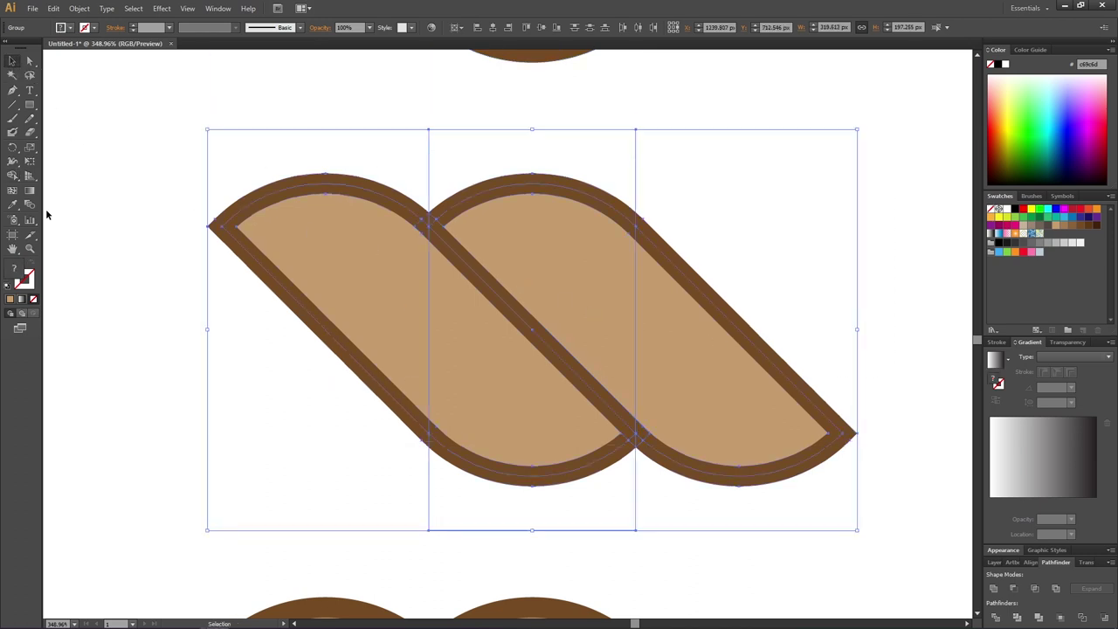
{"action": "left_click", "coordinate": [12, 177]}
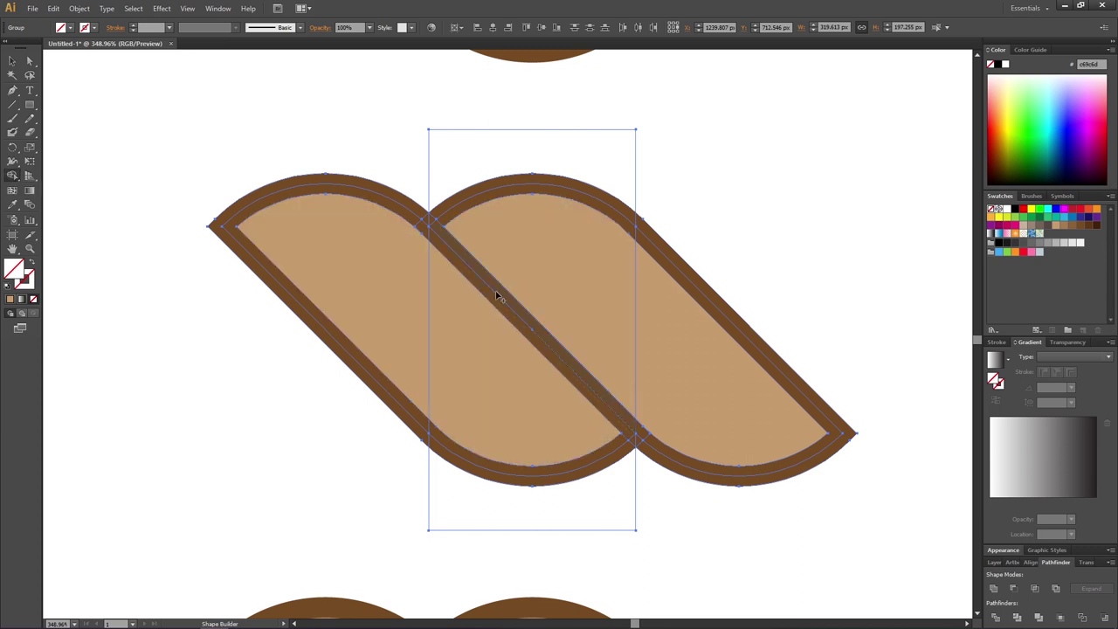
{"action": "left_click_drag", "start_coordinate": [424, 186], "coordinate": [425, 471]}
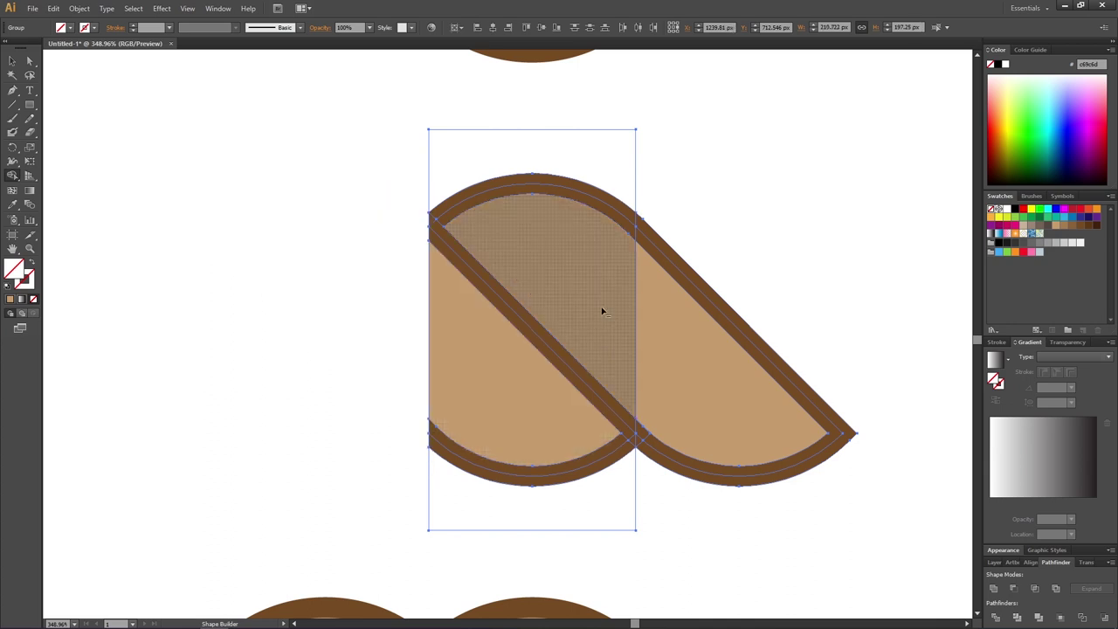
{"action": "left_click", "coordinate": [656, 451], "text": "alt"}
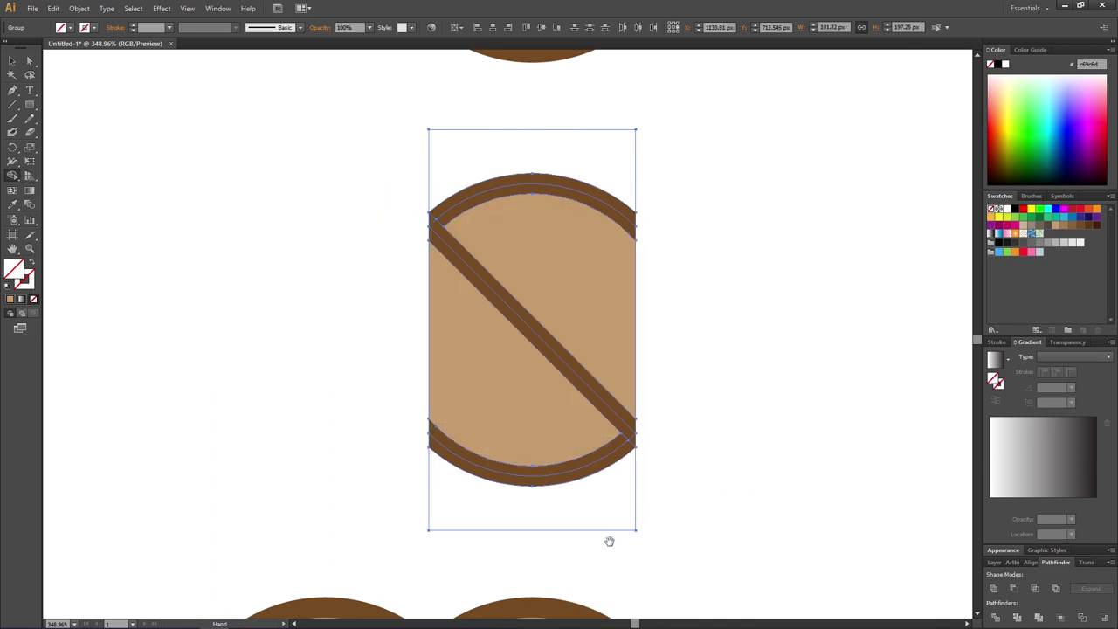
Use Shape Builder to remove the parts of the bottom rope set that extend beyond the rectangle's left edge
{"action": "left_click_drag", "start_coordinate": [596, 551], "coordinate": [596, 139]}
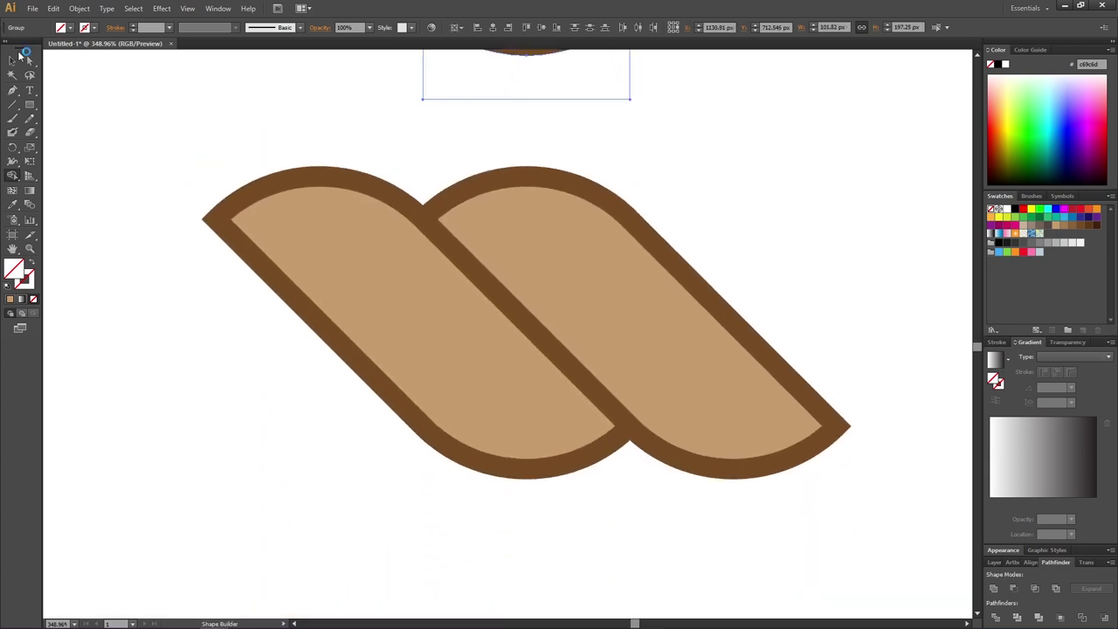
{"action": "left_click", "coordinate": [12, 61]}
{"action": "left_click", "coordinate": [747, 448]}
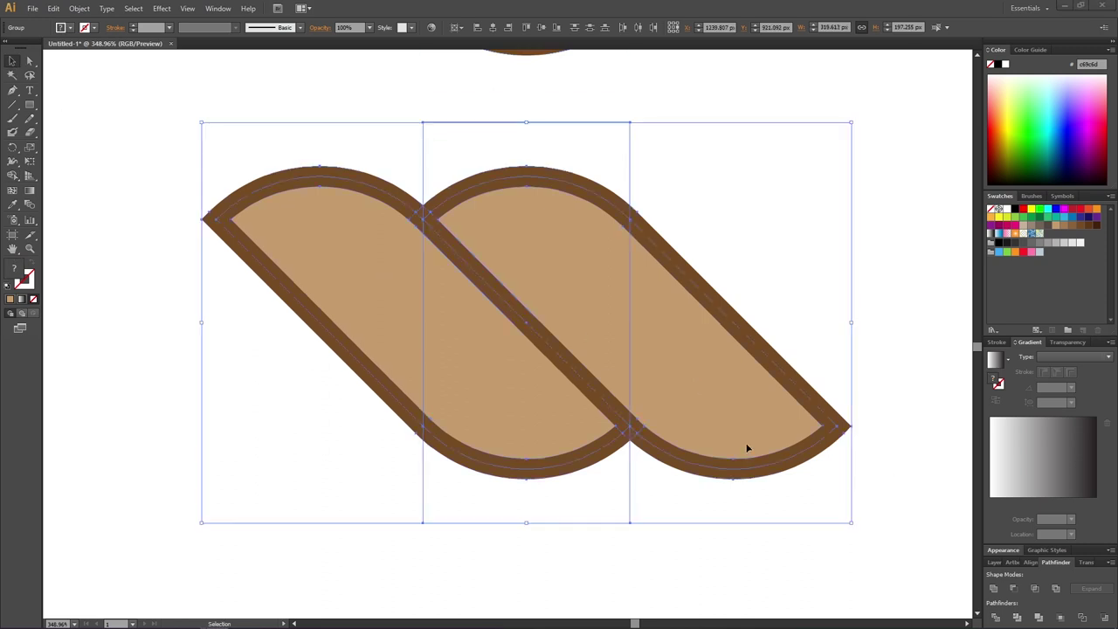
{"action": "left_click", "coordinate": [13, 175]}
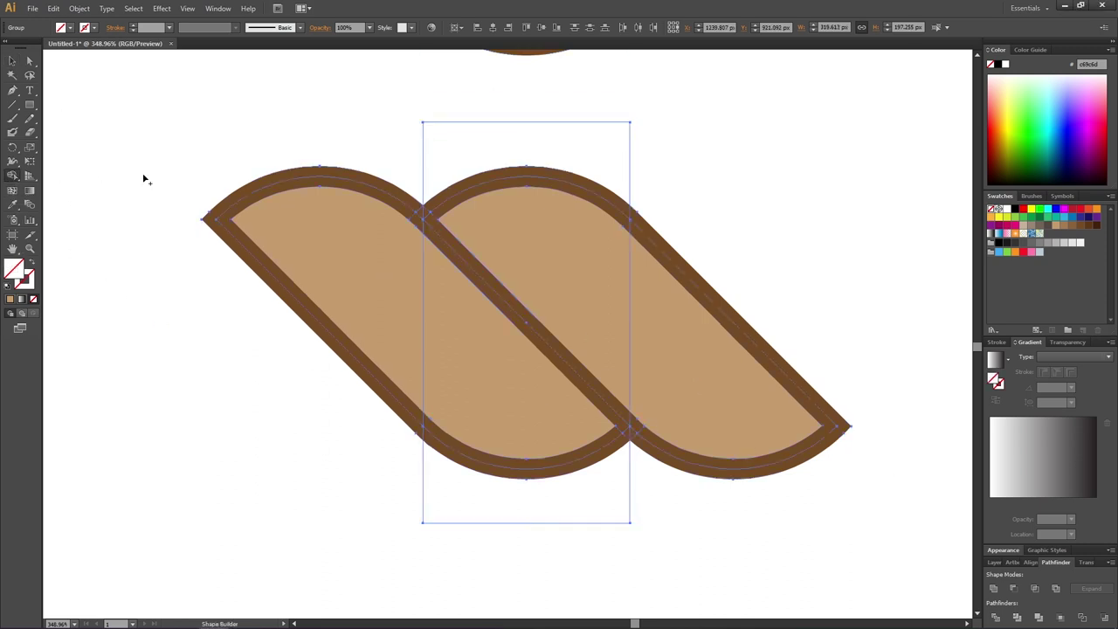
{"action": "left_click_drag", "start_coordinate": [419, 159], "coordinate": [419, 489]}
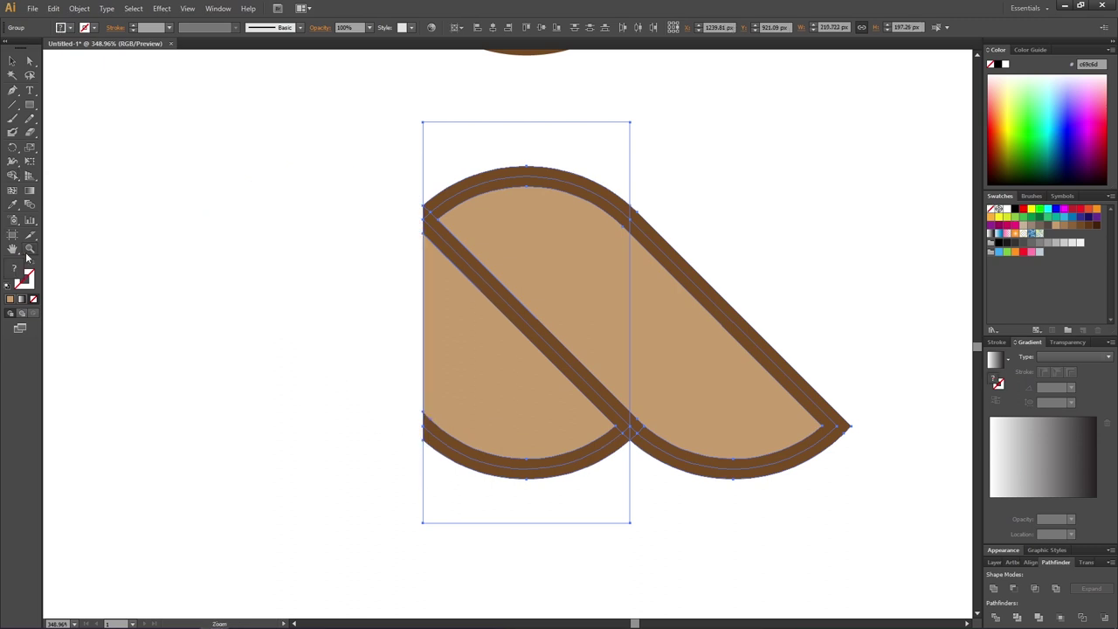
Save the top, middle and bottom rope pieces, each with its invisible rectangle, as separate pattern swatches in that order
{"action": "double_click", "coordinate": [28, 251]}
{"action": "key", "text": "v"}
{"action": "left_click", "coordinate": [279, 217]}
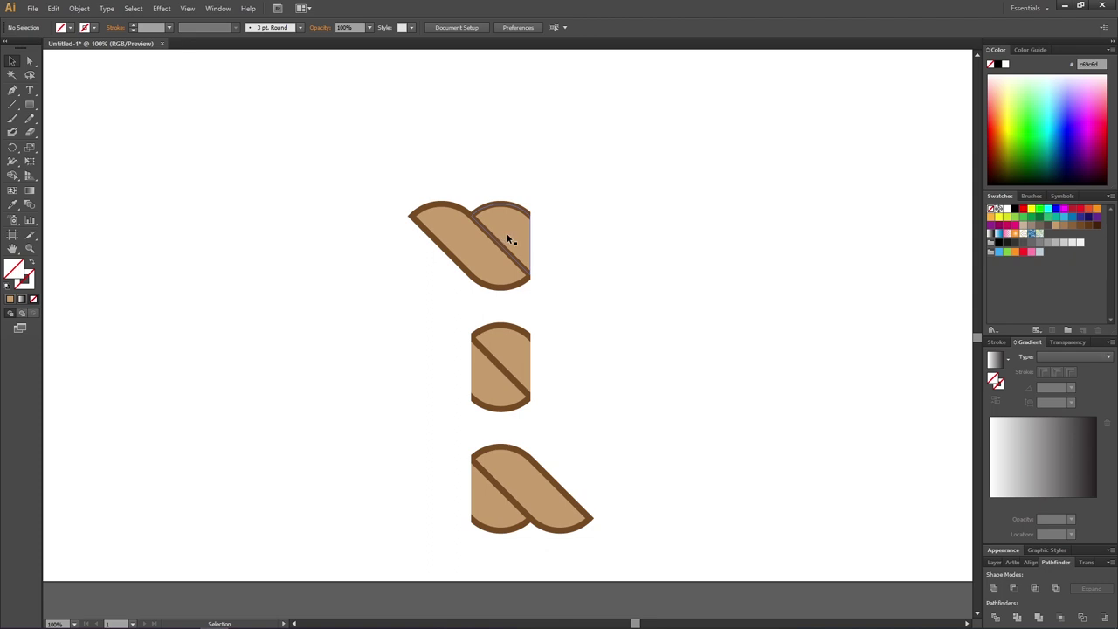
{"action": "left_click_drag", "start_coordinate": [354, 145], "coordinate": [605, 294]}
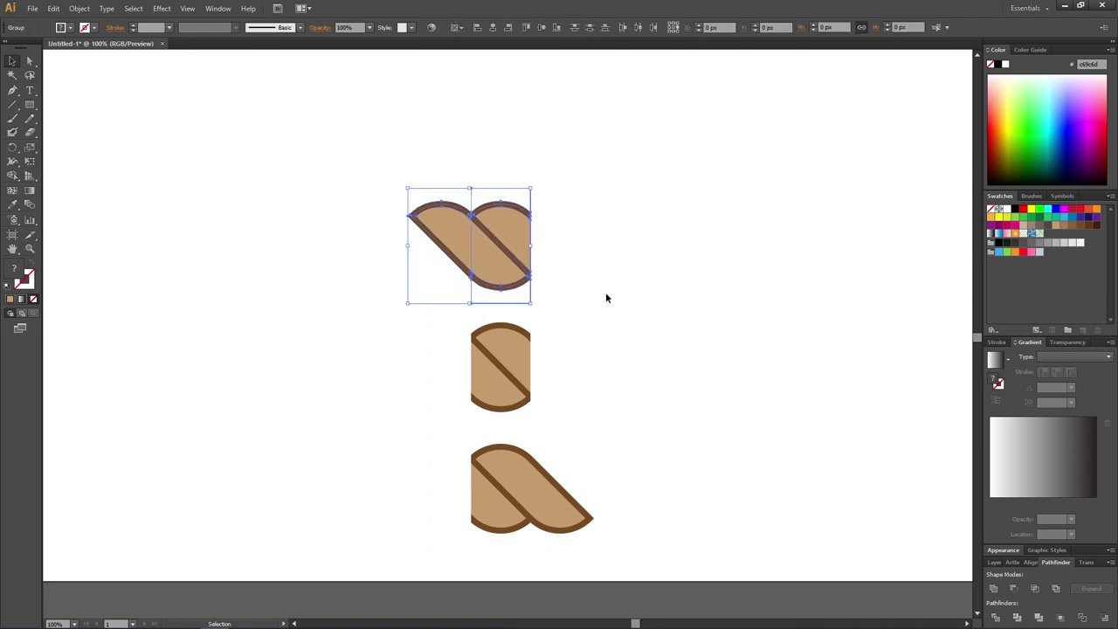
{"action": "left_click_drag", "start_coordinate": [512, 234], "coordinate": [1092, 273]}
{"action": "left_click_drag", "start_coordinate": [589, 325], "coordinate": [456, 410]}
{"action": "left_click_drag", "start_coordinate": [513, 354], "coordinate": [1083, 242]}
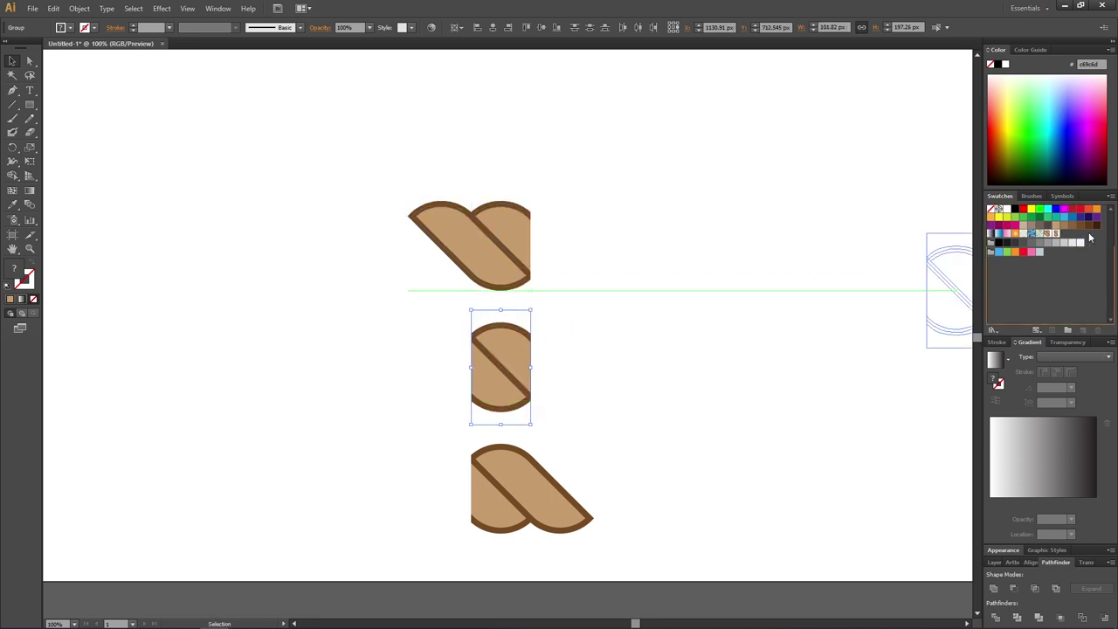
{"action": "left_click_drag", "start_coordinate": [672, 427], "coordinate": [439, 531]}
{"action": "left_click_drag", "start_coordinate": [532, 480], "coordinate": [1096, 239]}
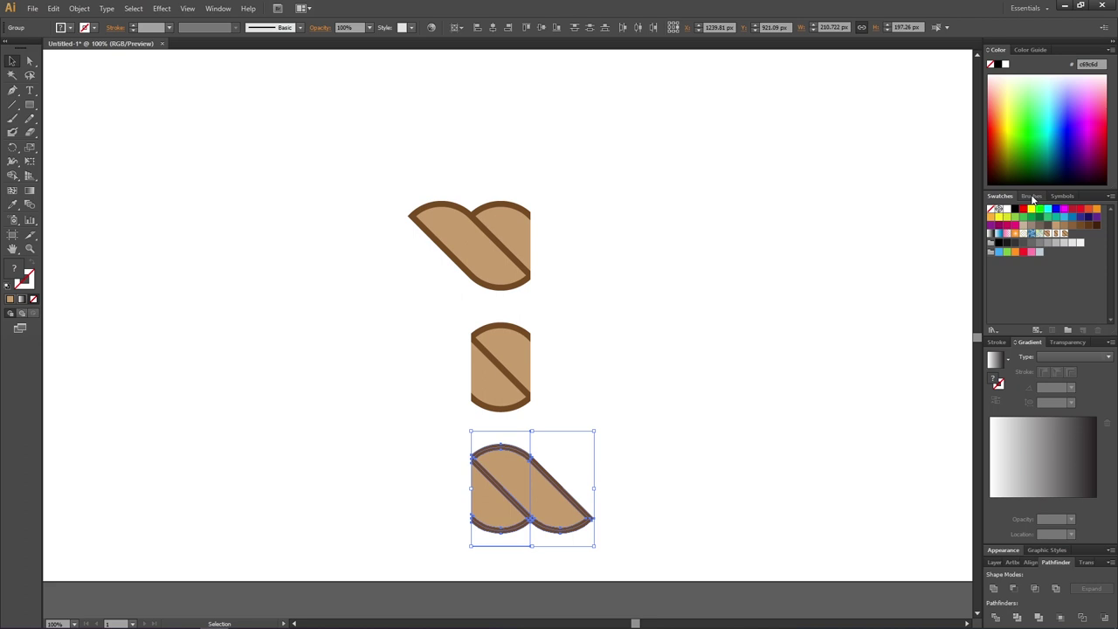
Create a new brush of the Pattern Brush type
{"action": "left_click", "coordinate": [1032, 198]}
{"action": "left_click", "coordinate": [1111, 198]}
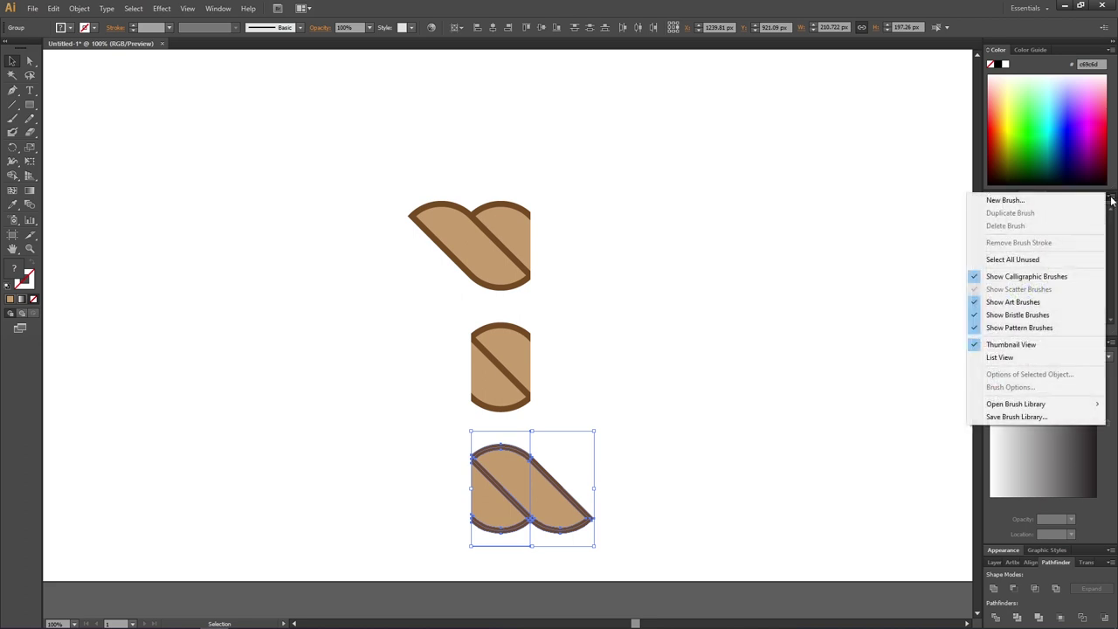
{"action": "left_click", "coordinate": [1011, 203]}
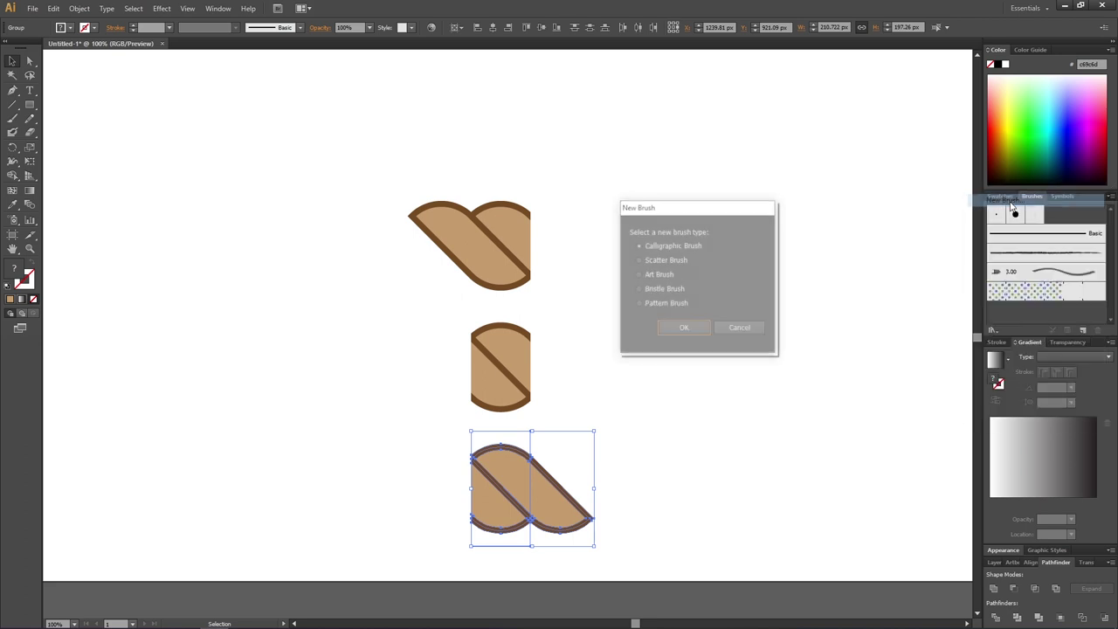
{"action": "left_click", "coordinate": [637, 303]}
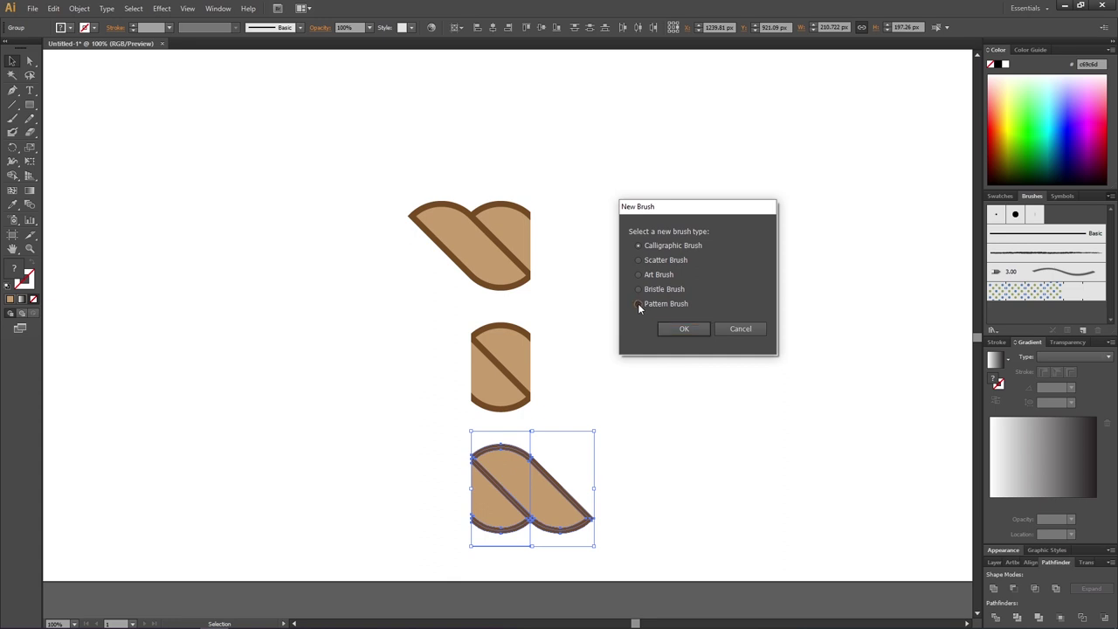
{"action": "left_click", "coordinate": [684, 329]}
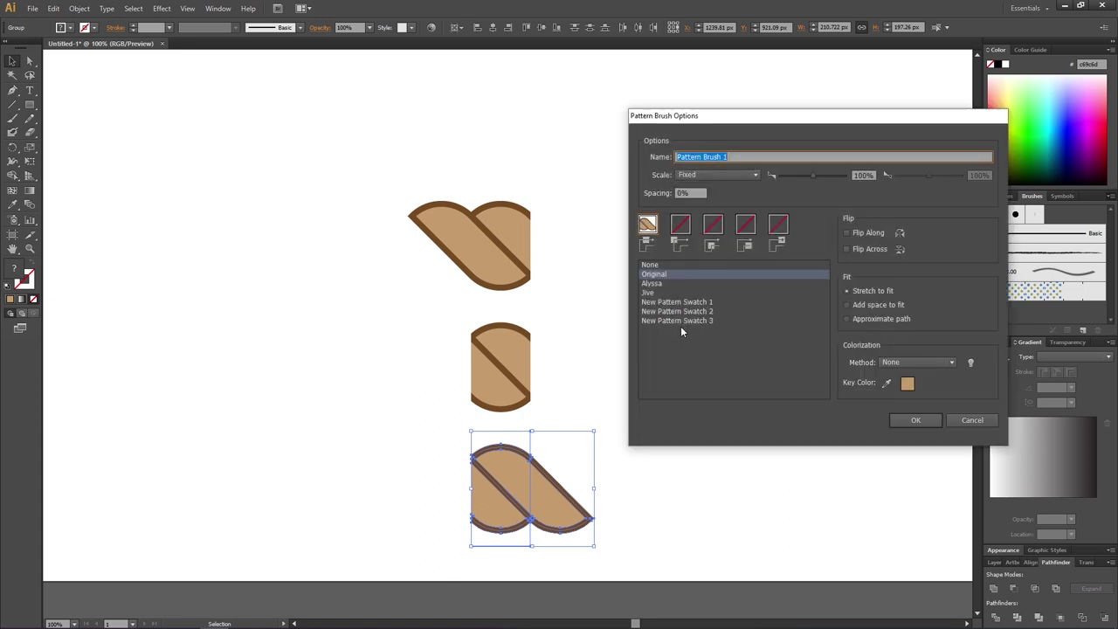
Assign New Pattern Swatch 1 to the start tile, New Pattern Swatch 3 to the end tile and New Pattern Swatch 2 to the side tile
{"action": "left_click", "coordinate": [745, 226]}
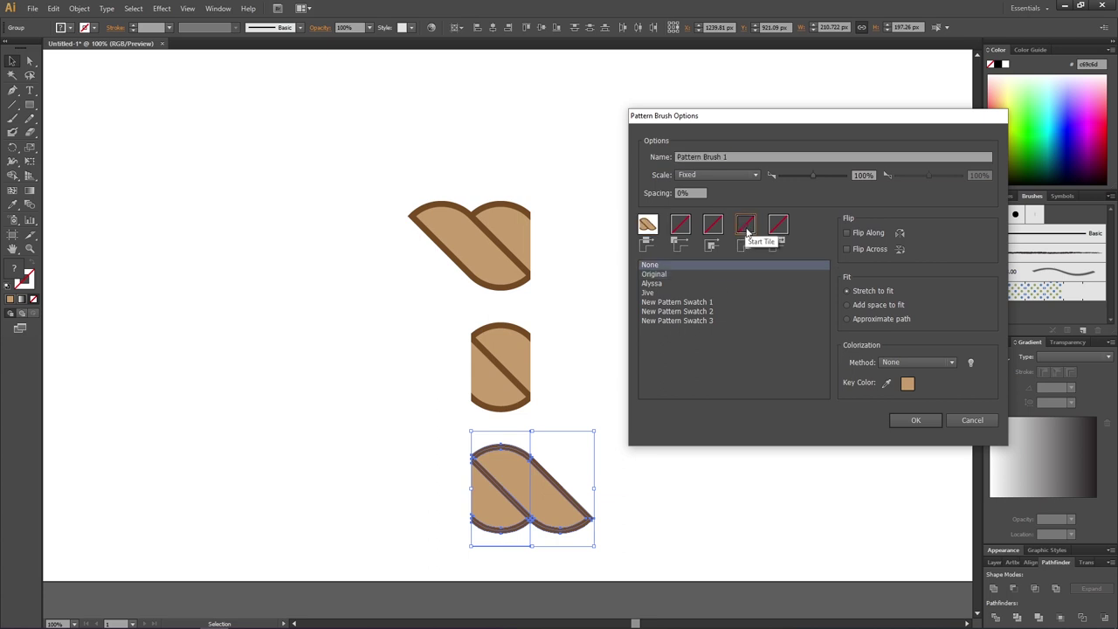
{"action": "left_click", "coordinate": [708, 304]}
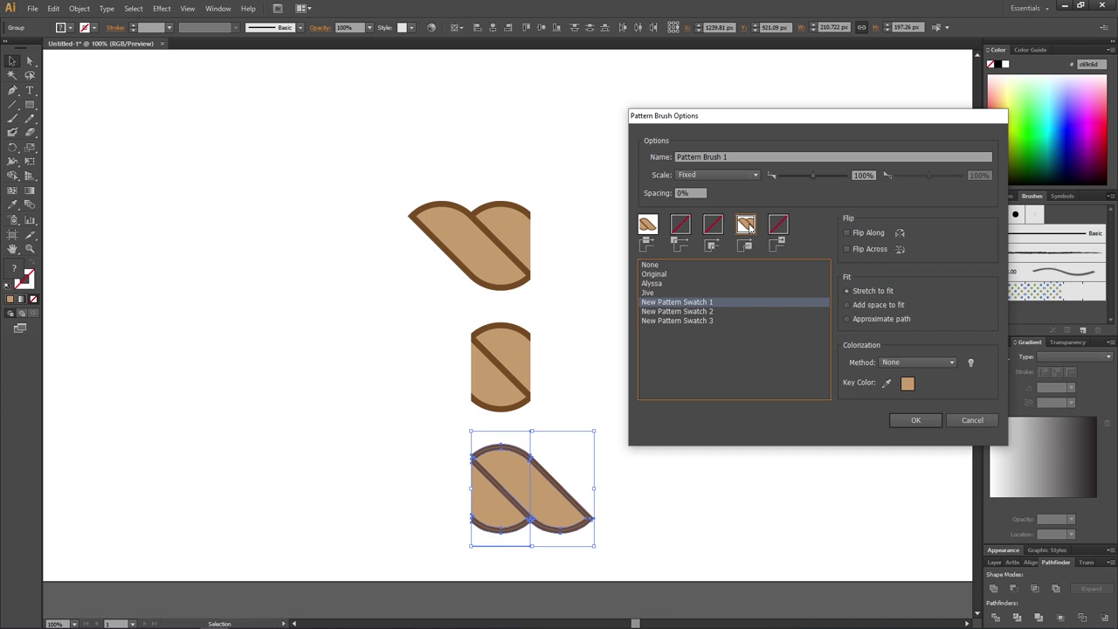
{"action": "left_click", "coordinate": [779, 228]}
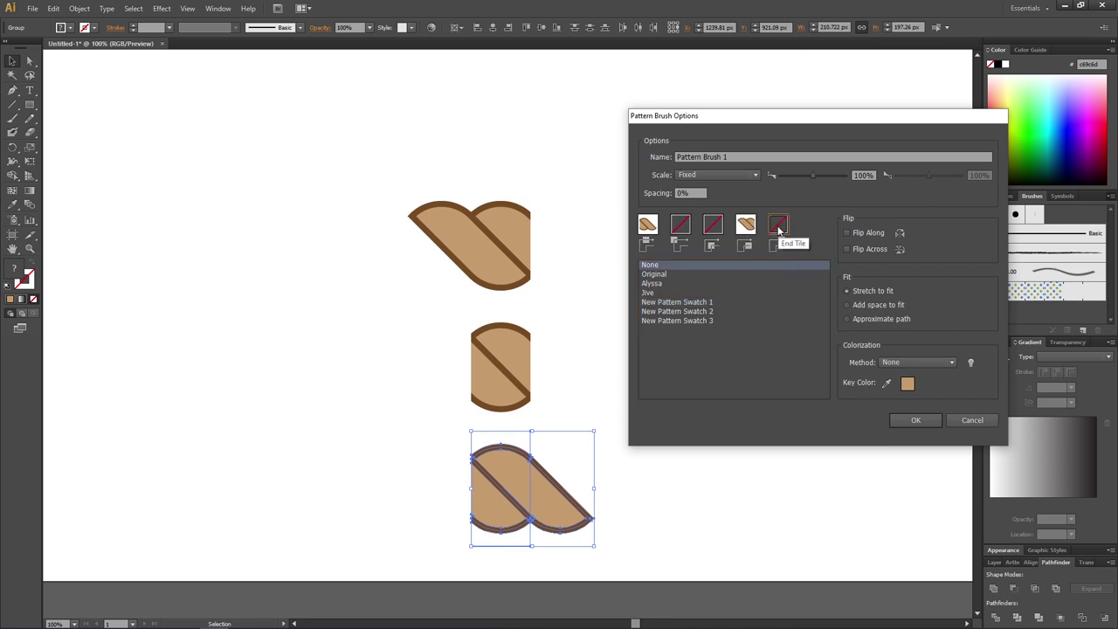
{"action": "left_click", "coordinate": [706, 319]}
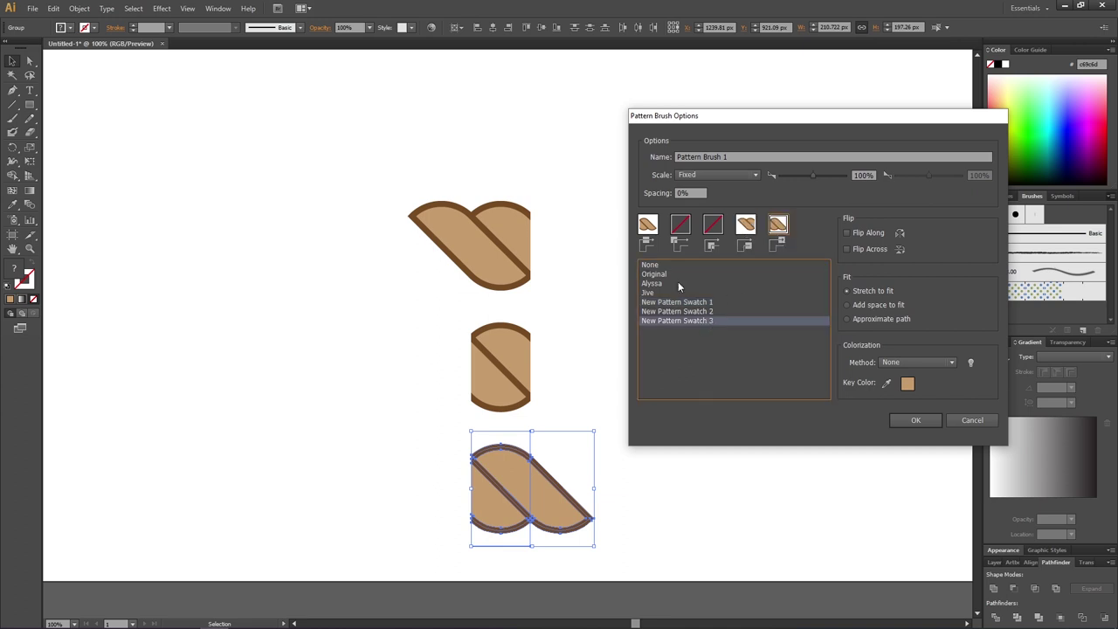
{"action": "left_click", "coordinate": [648, 226]}
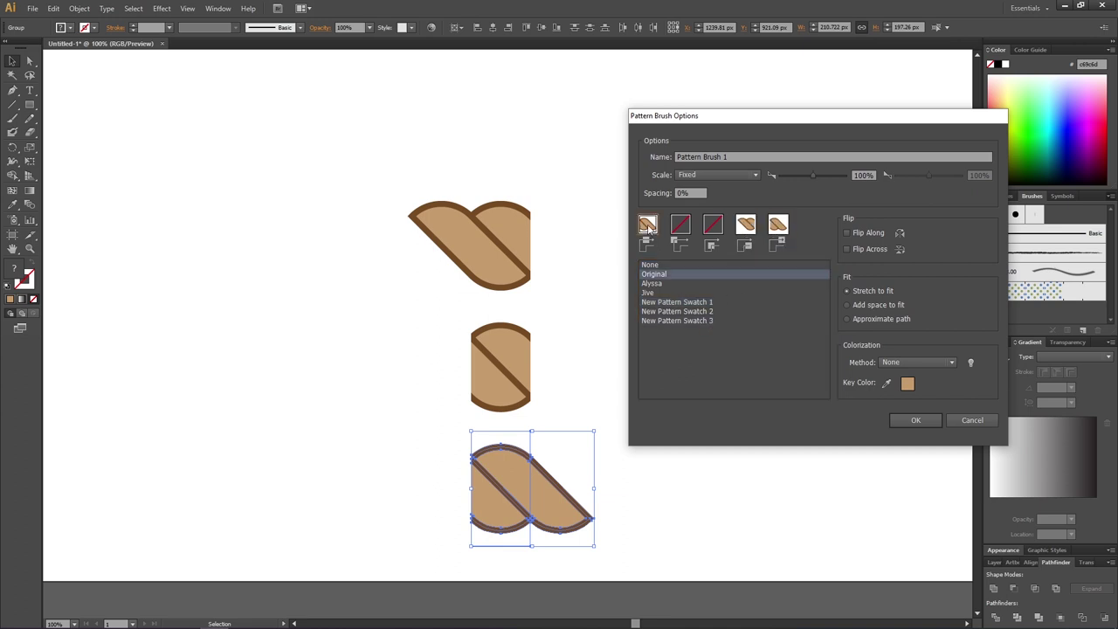
{"action": "left_click", "coordinate": [680, 313]}
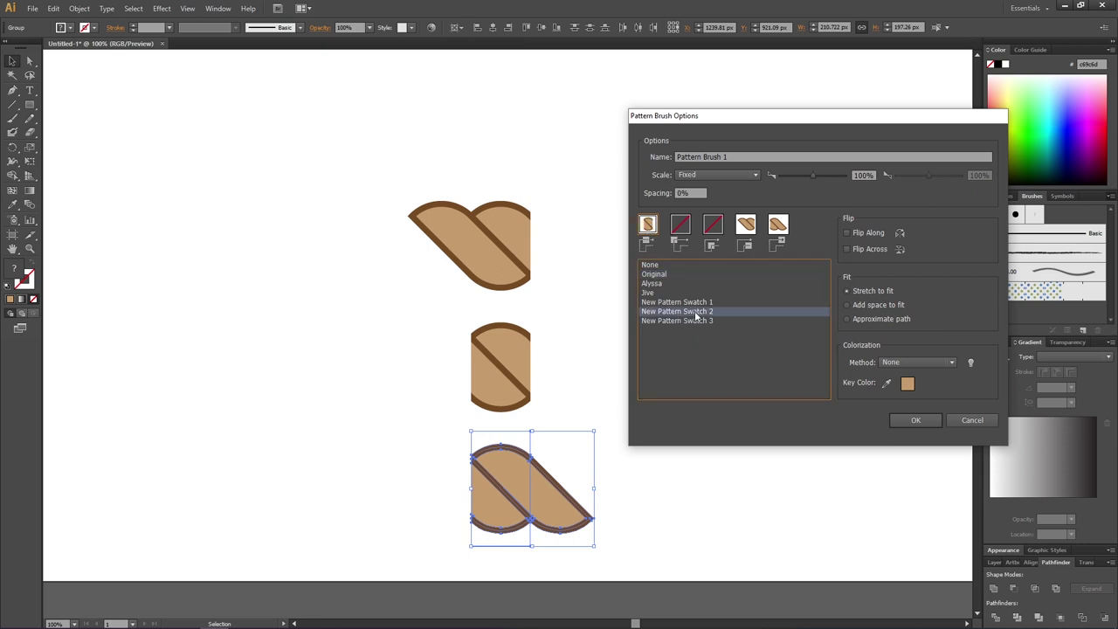
Set the pattern brush's scale to 25% and accept its options
{"action": "left_click_drag", "start_coordinate": [832, 117], "coordinate": [769, 122]}
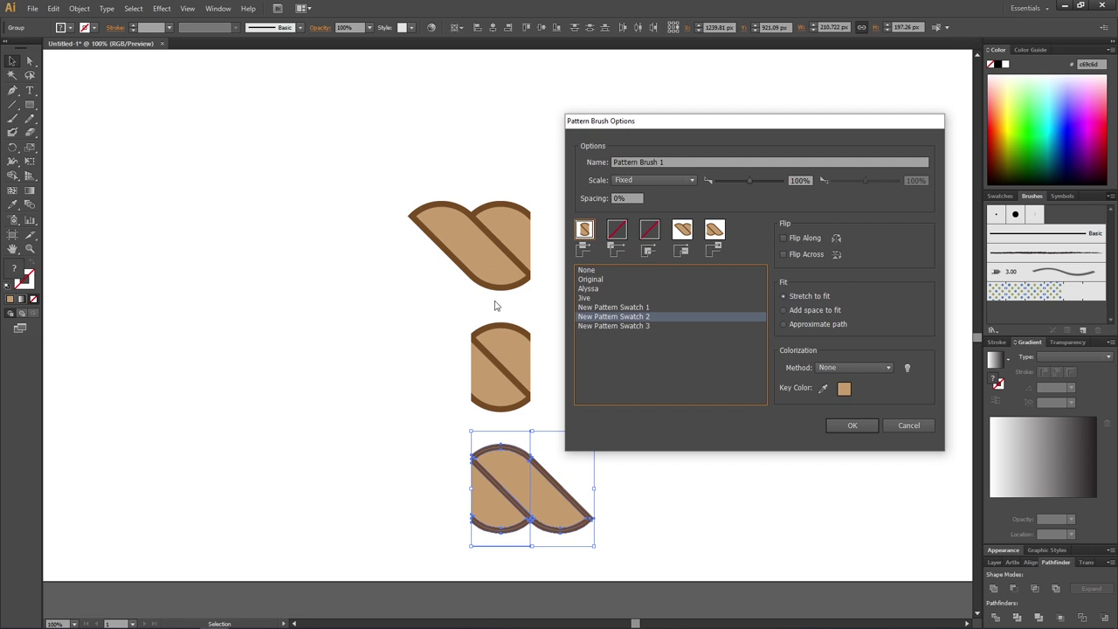
{"action": "left_click", "coordinate": [800, 180]}
{"action": "type", "text": "25"}
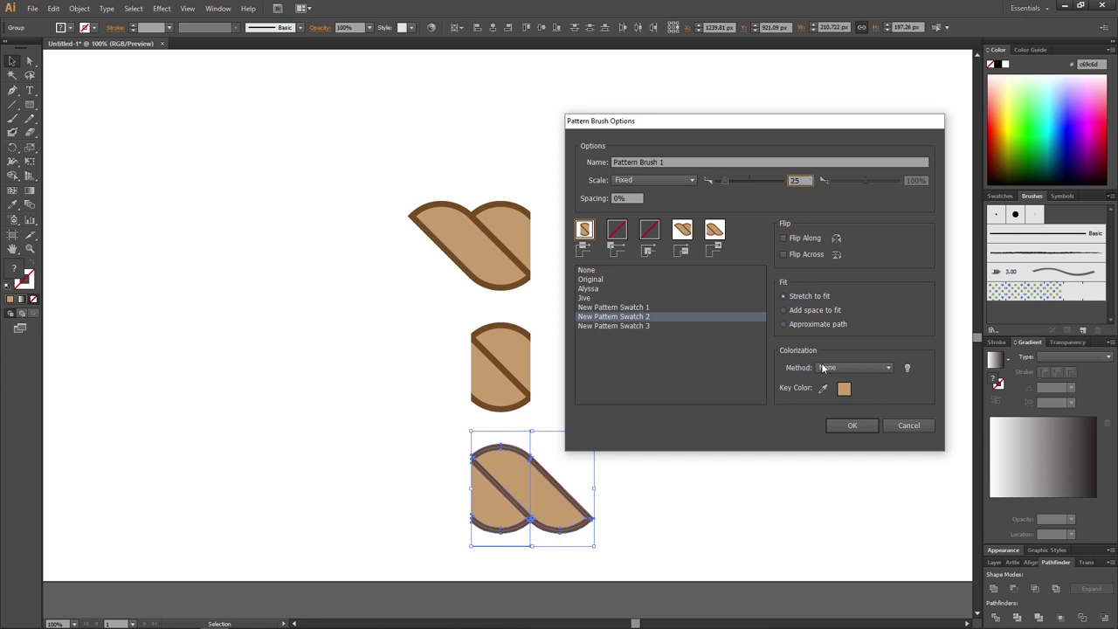
{"action": "left_click", "coordinate": [844, 426]}
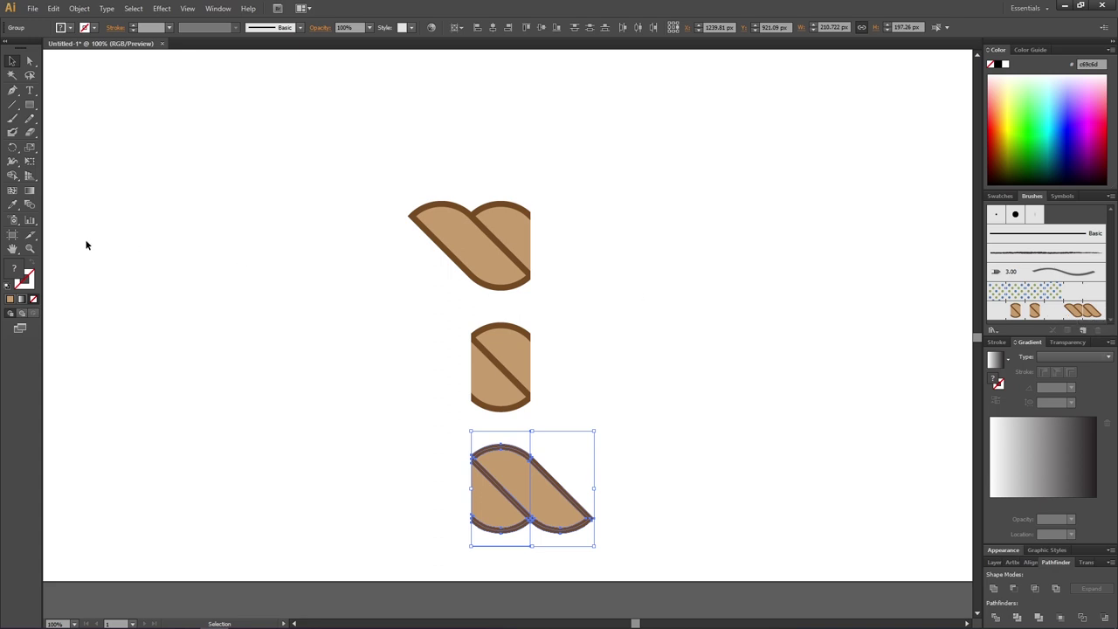
With the rope brush, paint a long curved stroke across the artboard and draw an ellipse about 568 by 464 px
{"action": "key", "text": "ctrl+minus"}
{"action": "left_click", "coordinate": [12, 119]}
{"action": "mouse_move", "coordinate": [319, 418]}
{"action": "left_mouse_down"}
{"action": "mouse_move", "coordinate": [394, 257]}
{"action": "mouse_move", "coordinate": [675, 198]}
{"action": "left_mouse_up"}
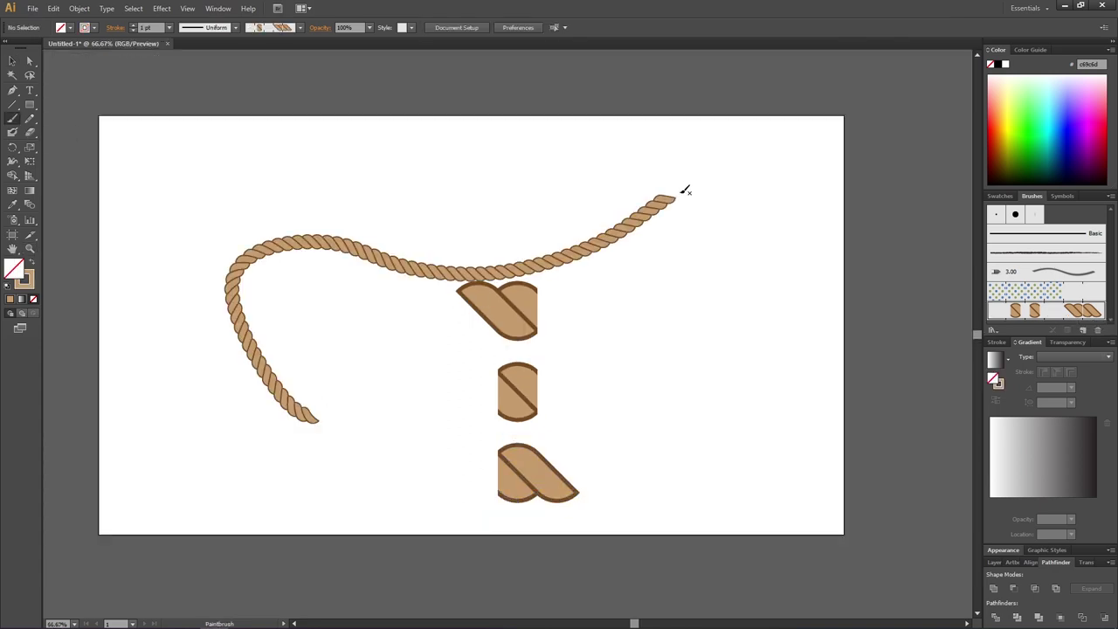
{"action": "left_click_drag", "start_coordinate": [30, 104], "coordinate": [81, 131]}
{"action": "left_click_drag", "start_coordinate": [291, 172], "coordinate": [516, 354]}
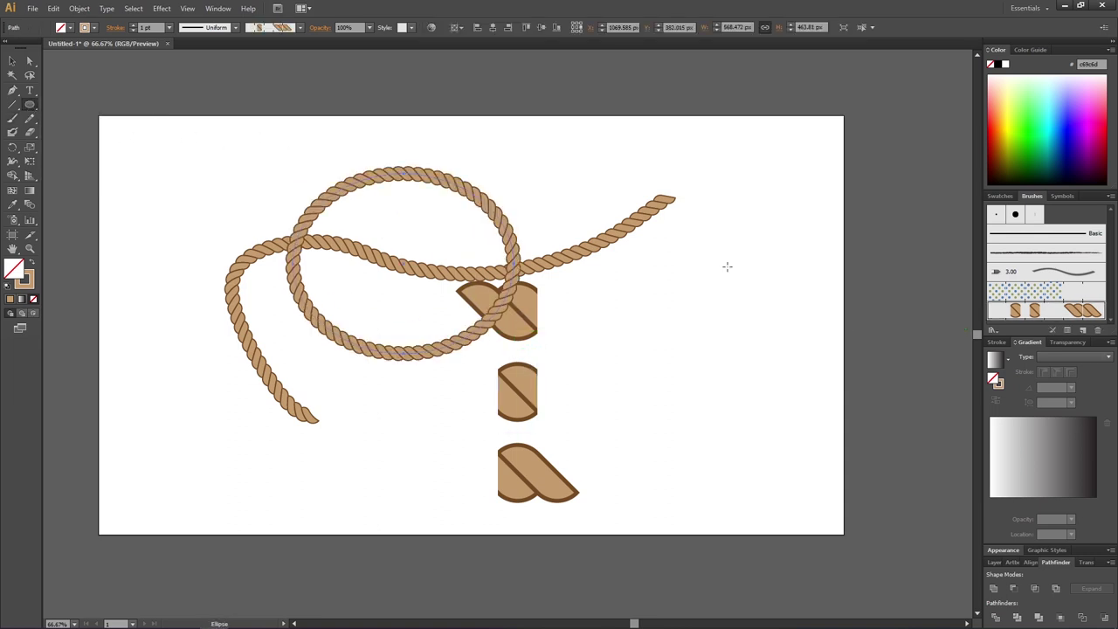